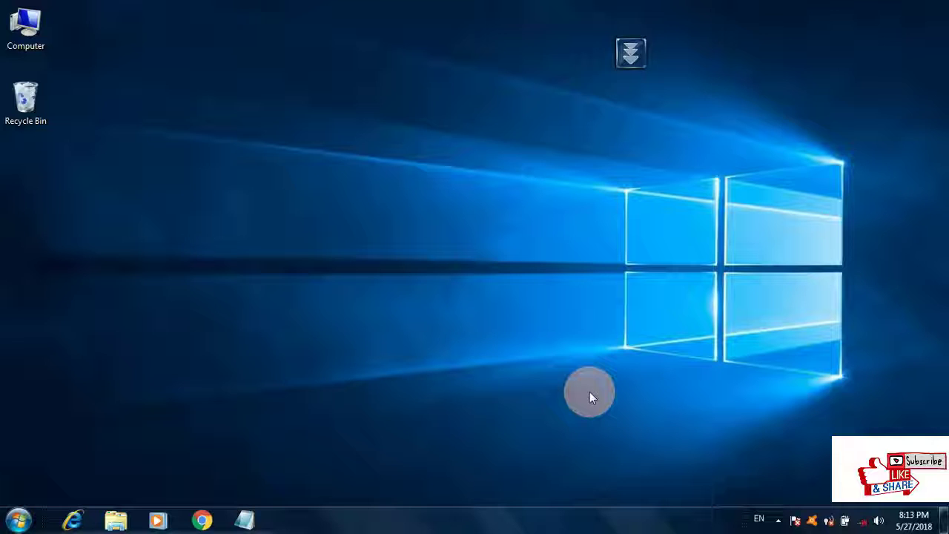
pyautogui.rightClick(460, 286)
pyautogui.click(482, 323)
pyautogui.rightClick(483, 323)
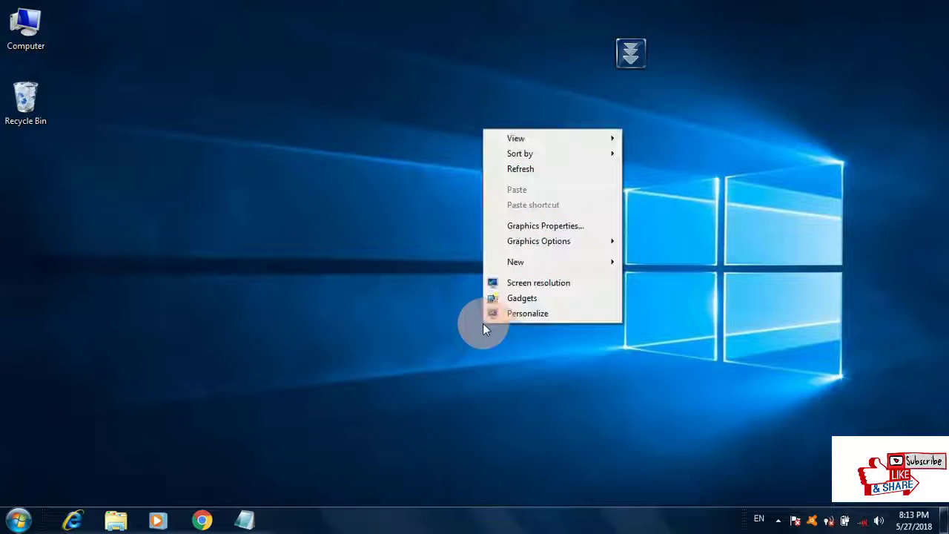
pyautogui.click(558, 170)
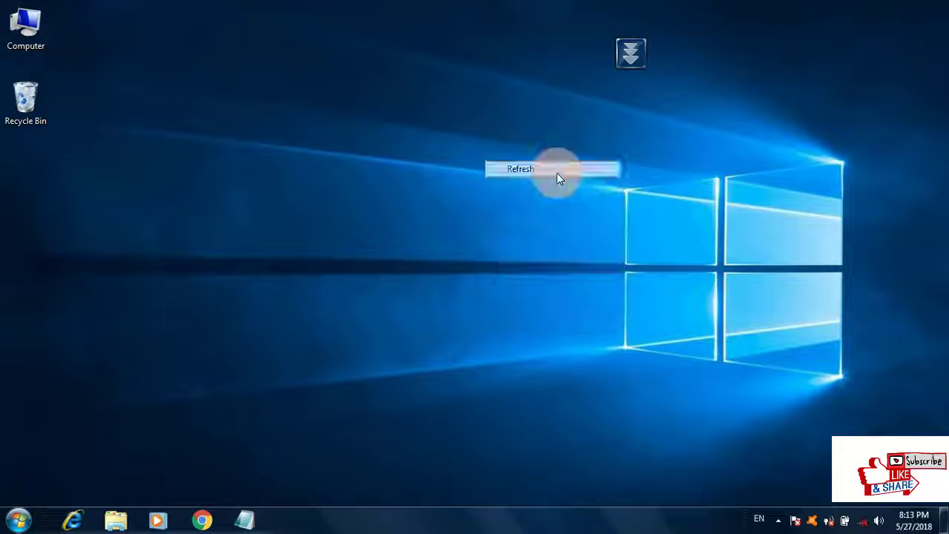
pyautogui.rightClick(281, 304)
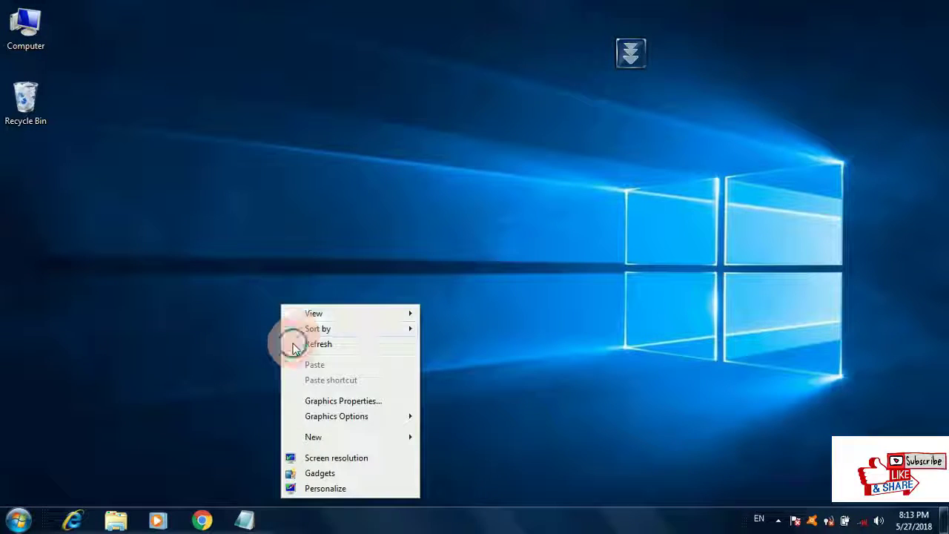
pyautogui.click(295, 342)
pyautogui.rightClick(293, 342)
pyautogui.click(362, 190)
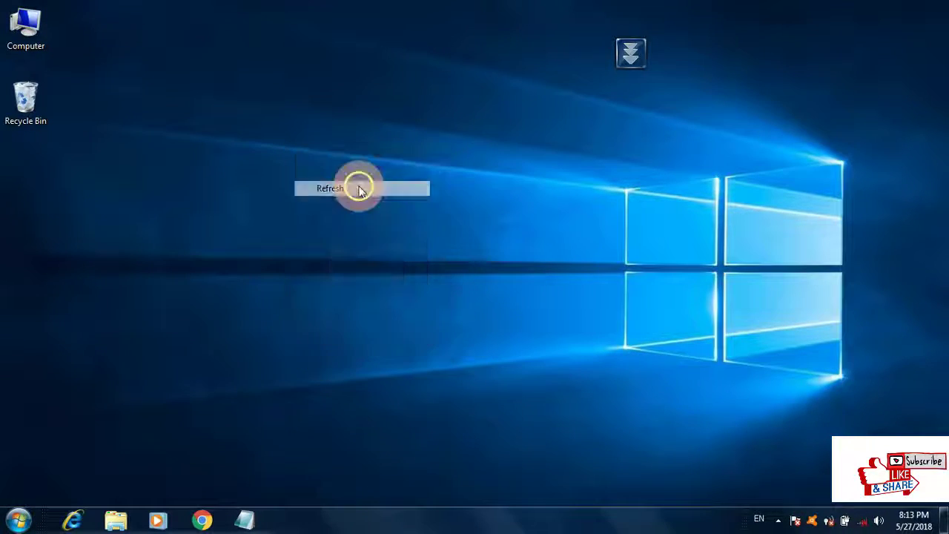
pyautogui.rightClick(357, 184)
pyautogui.click(368, 224)
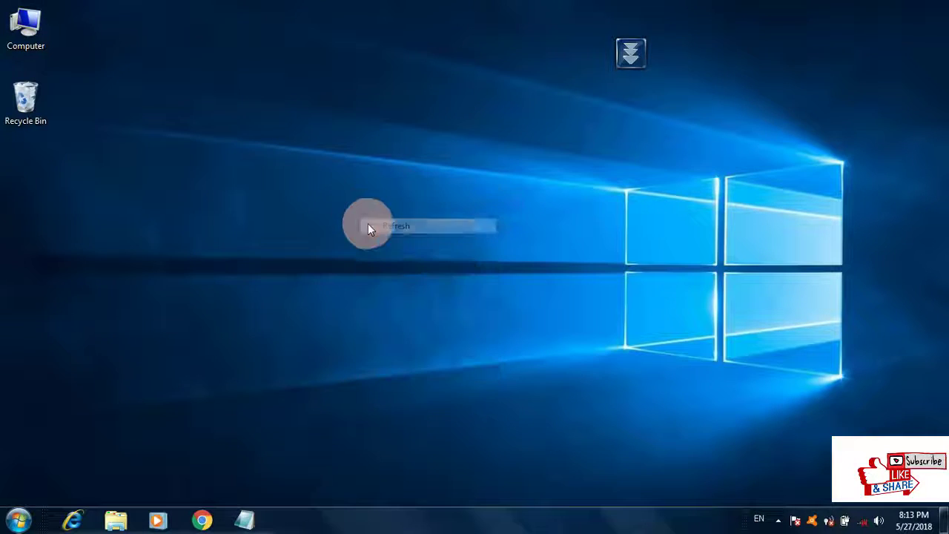
pyautogui.rightClick(172, 157)
pyautogui.click(189, 195)
pyautogui.rightClick(191, 196)
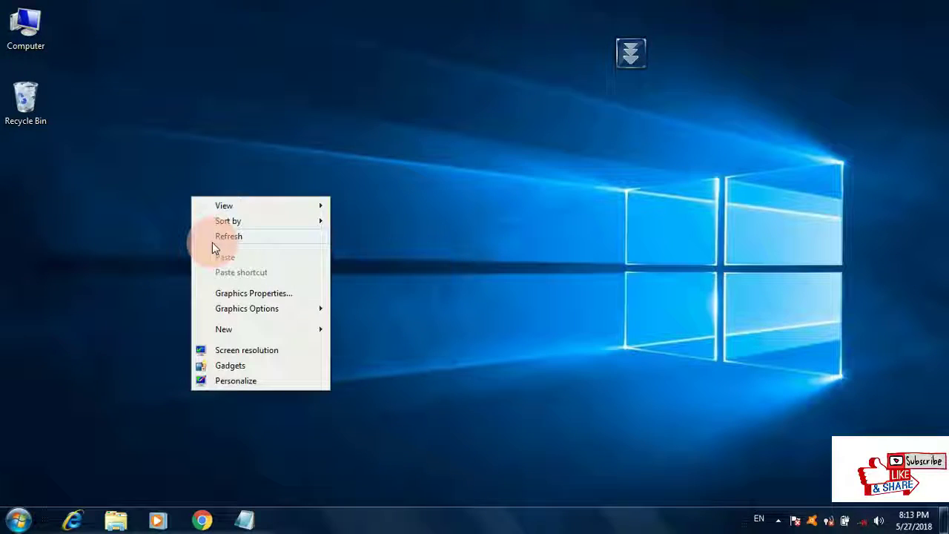
pyautogui.click(212, 241)
pyautogui.rightClick(212, 242)
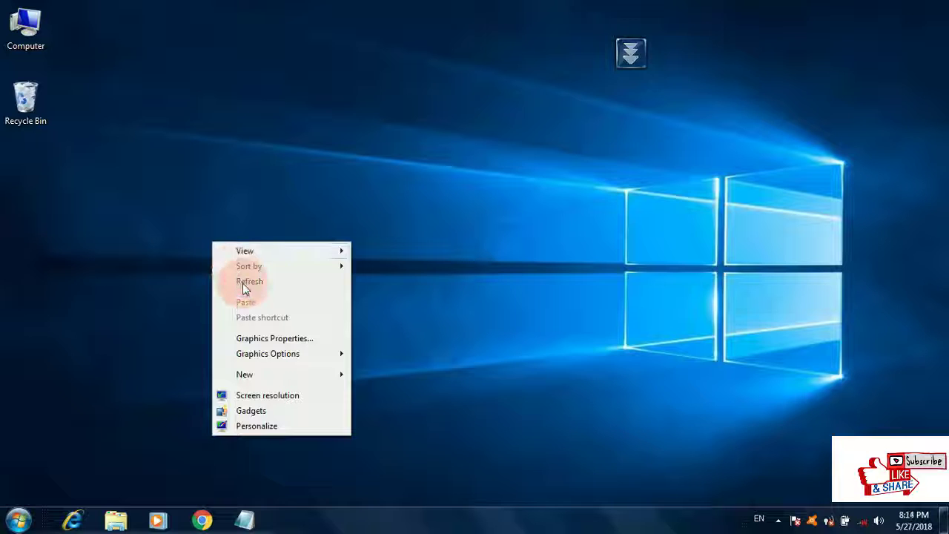
pyautogui.click(243, 283)
pyautogui.rightClick(243, 284)
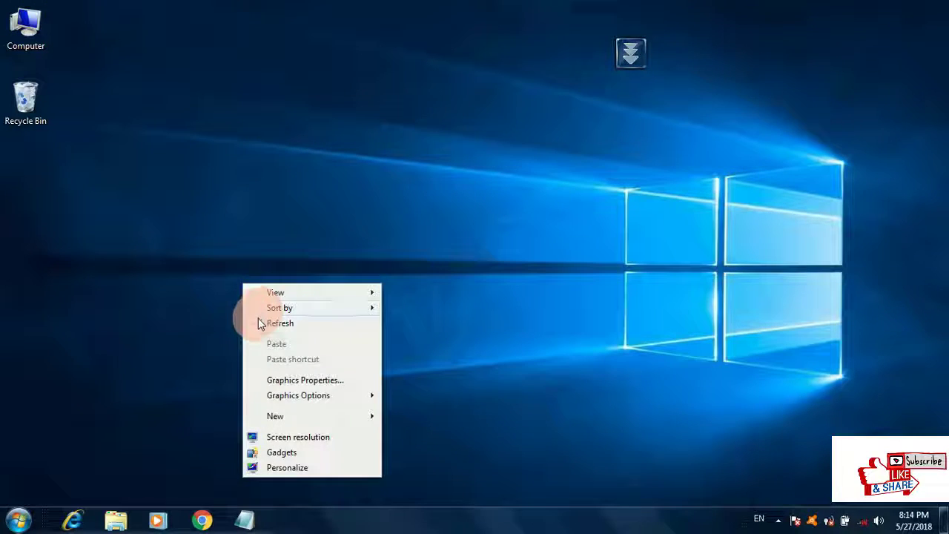
pyautogui.click(254, 322)
# Step: Look through the contents of Local Disk (D:) and close its window
pyautogui.doubleClick(38, 44)
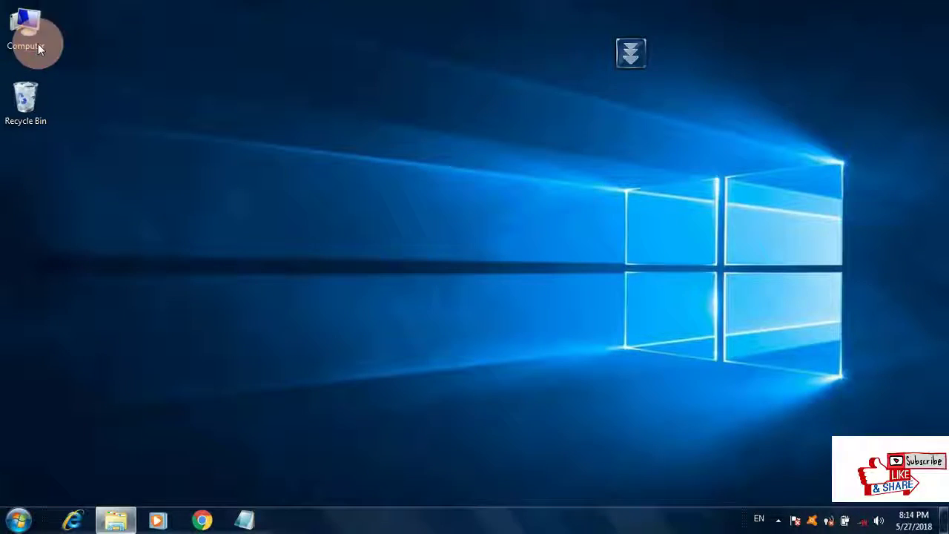
pyautogui.doubleClick(417, 106)
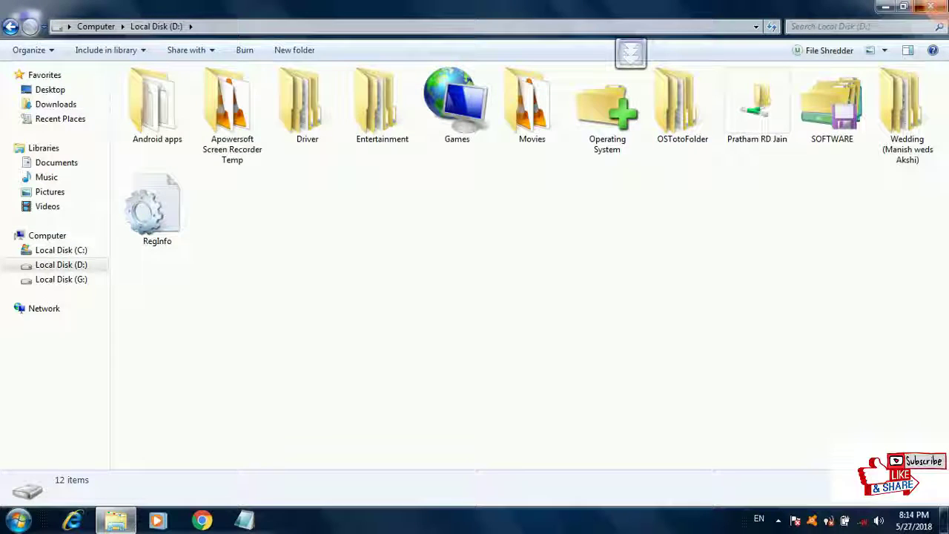
pyautogui.click(930, 6)
pyautogui.rightClick(411, 189)
pyautogui.click(449, 230)
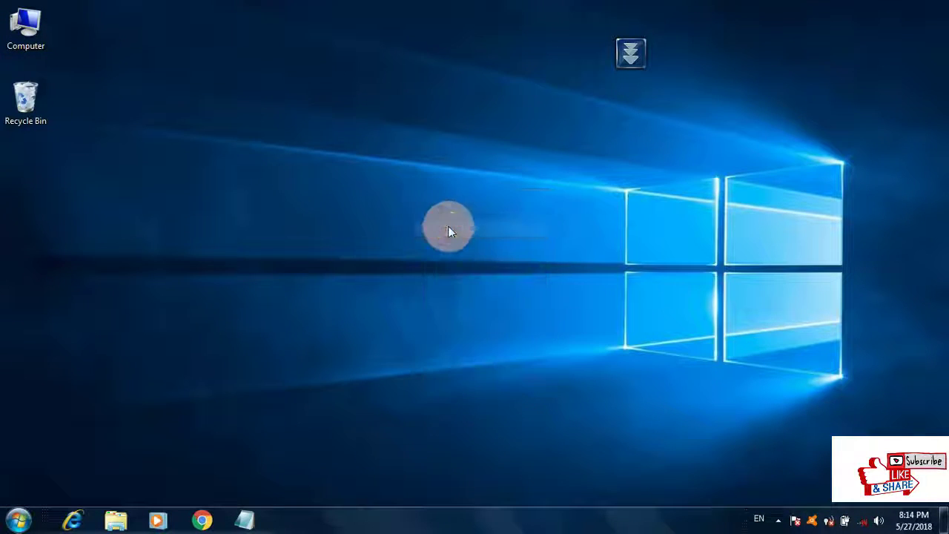
pyautogui.rightClick(449, 226)
pyautogui.click(483, 264)
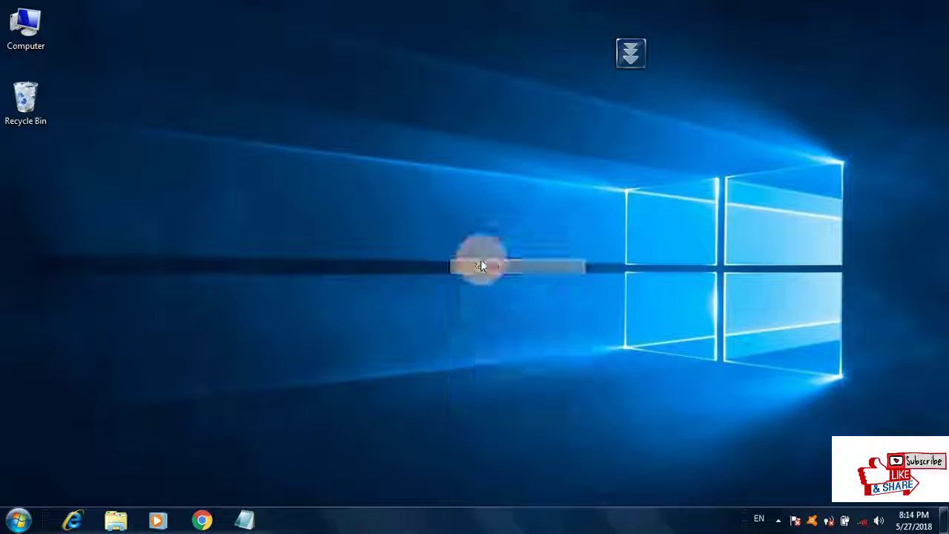
pyautogui.rightClick(483, 264)
pyautogui.click(494, 296)
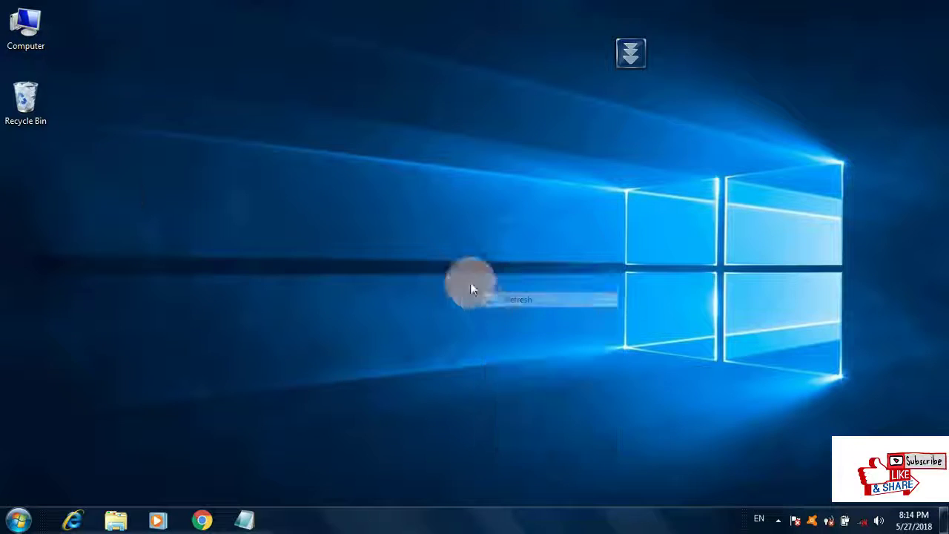
pyautogui.rightClick(112, 191)
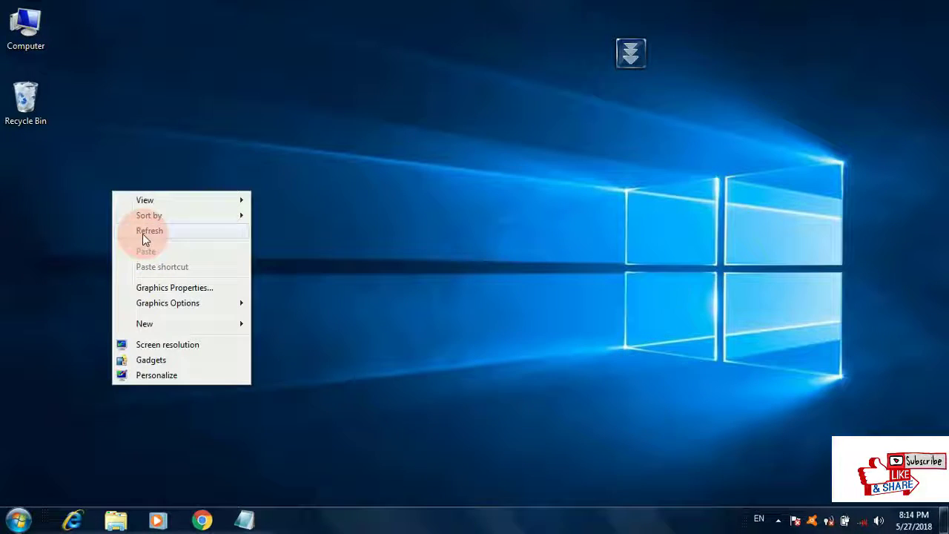
pyautogui.click(142, 234)
pyautogui.rightClick(142, 235)
pyautogui.click(187, 276)
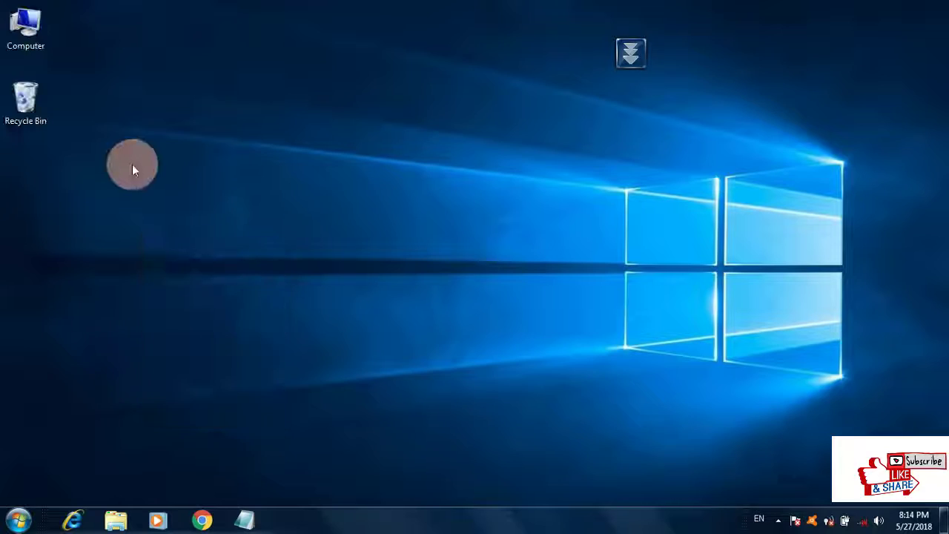
pyautogui.rightClick(132, 164)
pyautogui.click(171, 209)
# Step: Create a new folder on the desktop and name it bhgy
pyautogui.rightClick(171, 210)
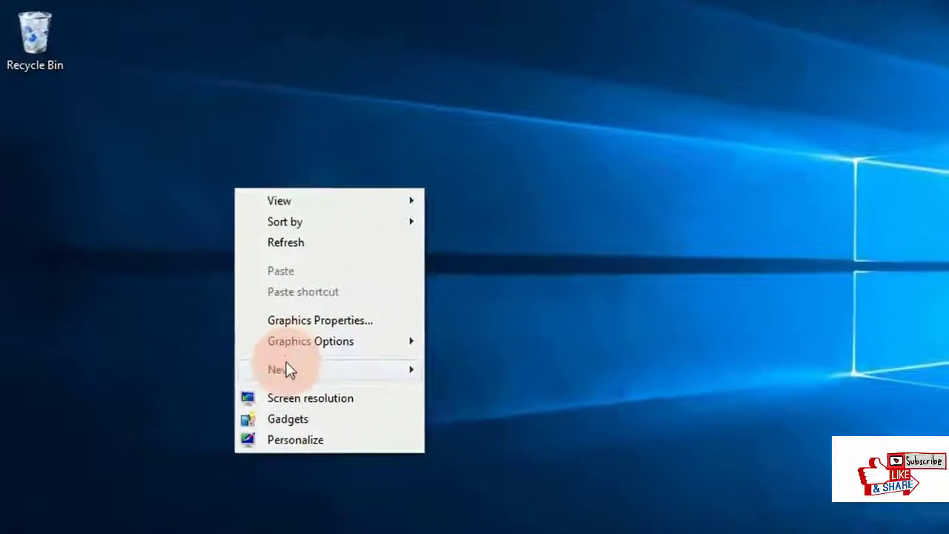
pyautogui.click(209, 342)
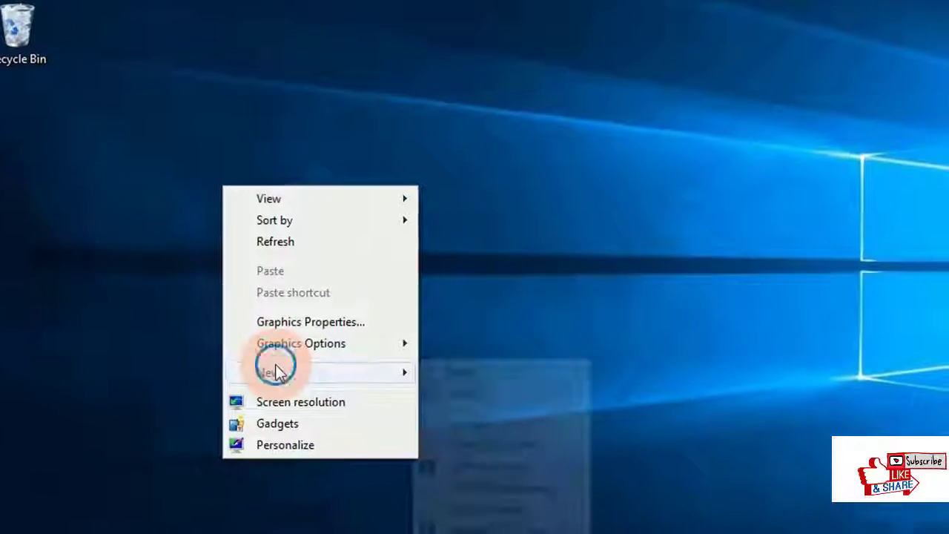
pyautogui.click(447, 373)
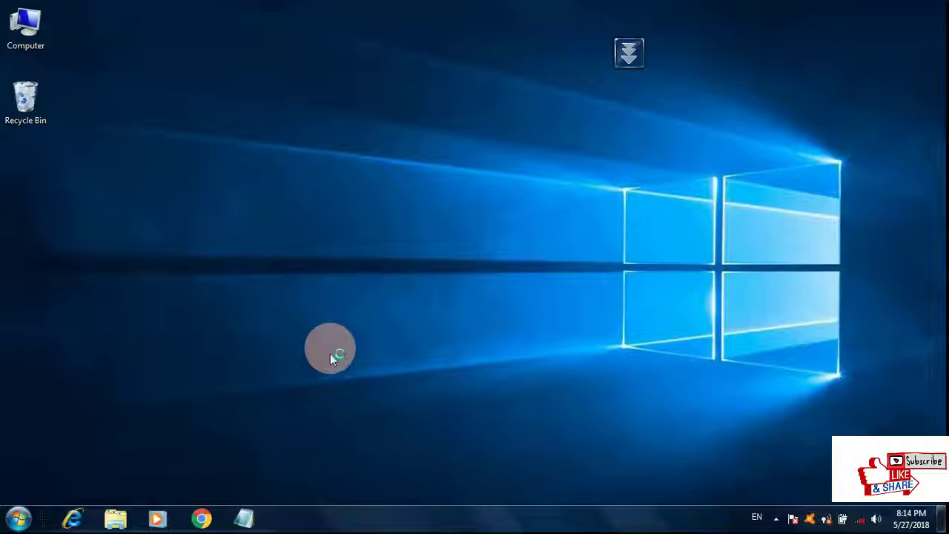
pyautogui.write('bhgy')
pyautogui.press('Return')
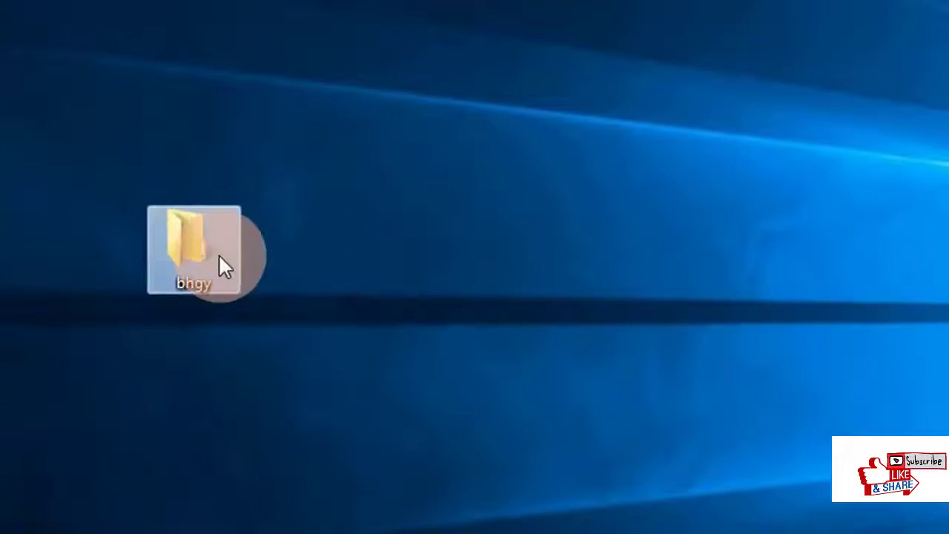
# Step: Reposition the bhgy folder on the desktop and refresh the desktop
pyautogui.moveTo(219, 256); pyautogui.dragTo(286, 250)
pyautogui.rightClick(669, 330)
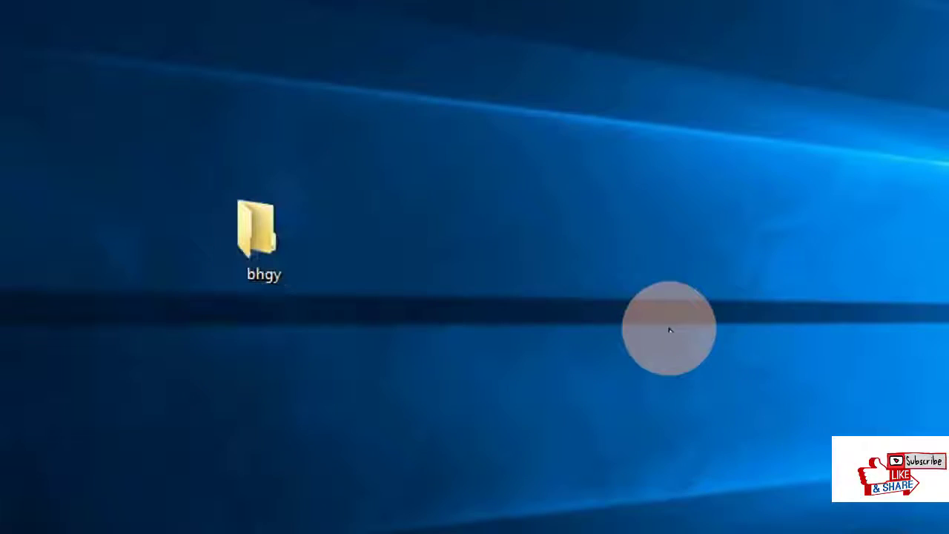
pyautogui.click(736, 421)
pyautogui.press('super')
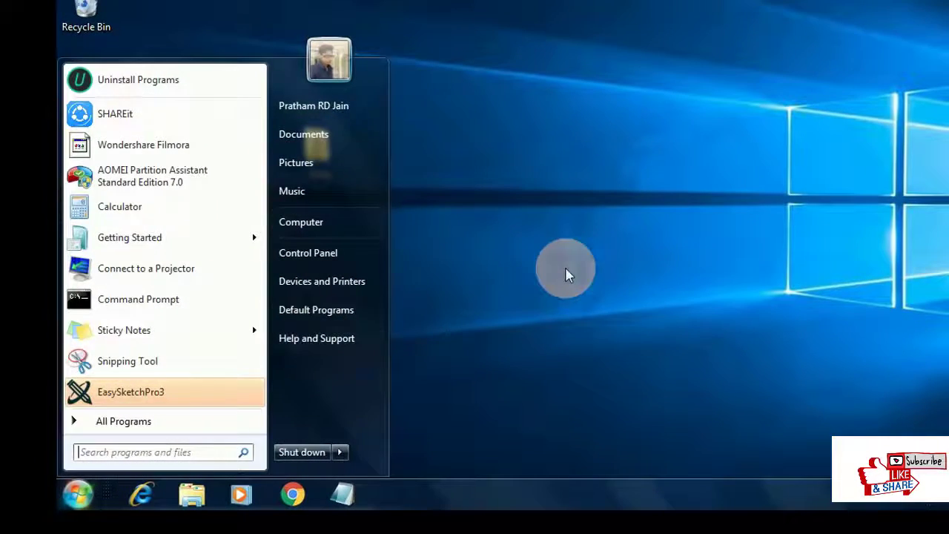
pyautogui.click(566, 274)
# Step: Enable the Hidden attribute in the bhgy folder's properties and refresh the desktop
pyautogui.click(314, 159)
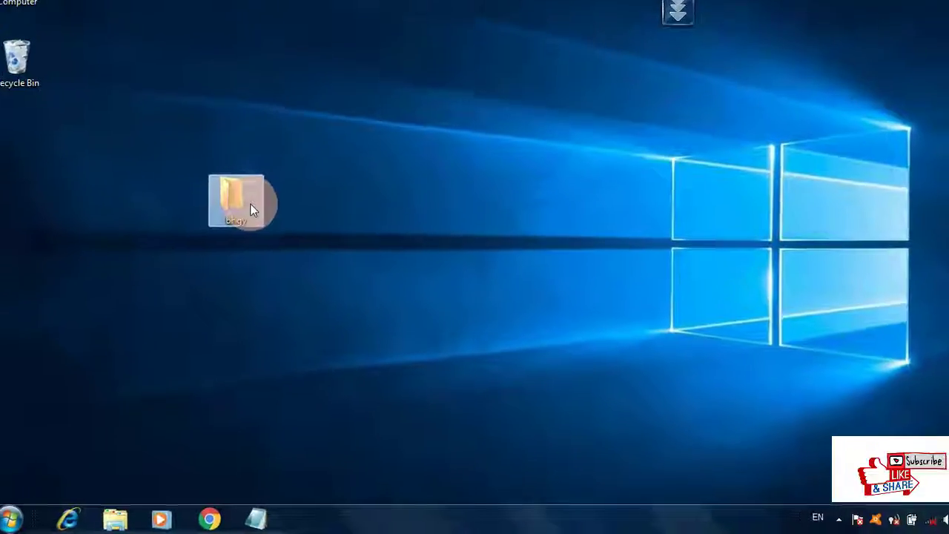
pyautogui.rightClick(250, 210)
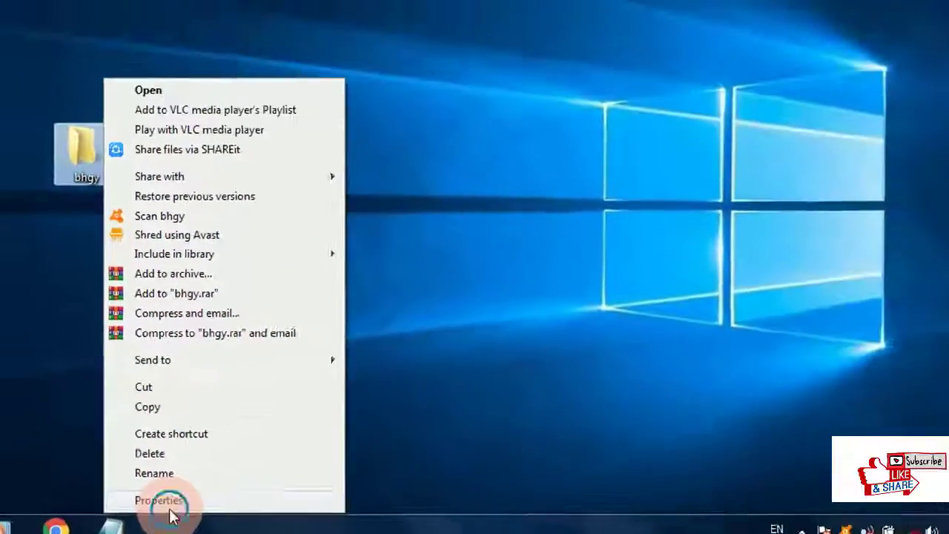
pyautogui.click(319, 495)
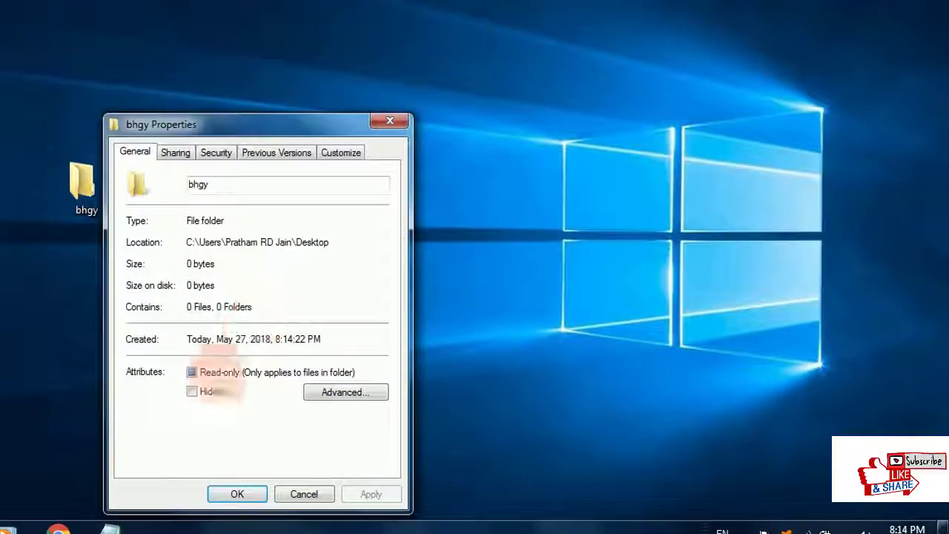
pyautogui.click(192, 390)
pyautogui.click(238, 494)
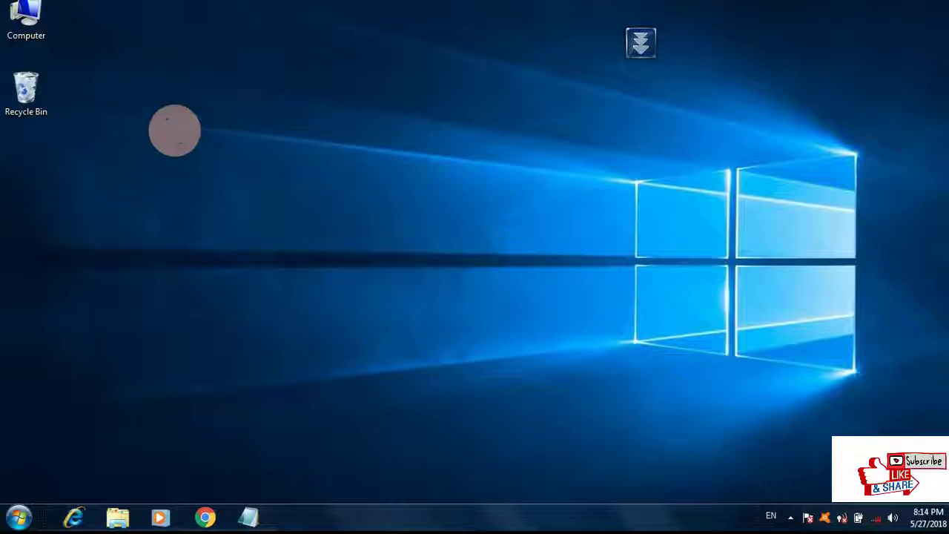
pyautogui.rightClick(174, 131)
pyautogui.click(208, 178)
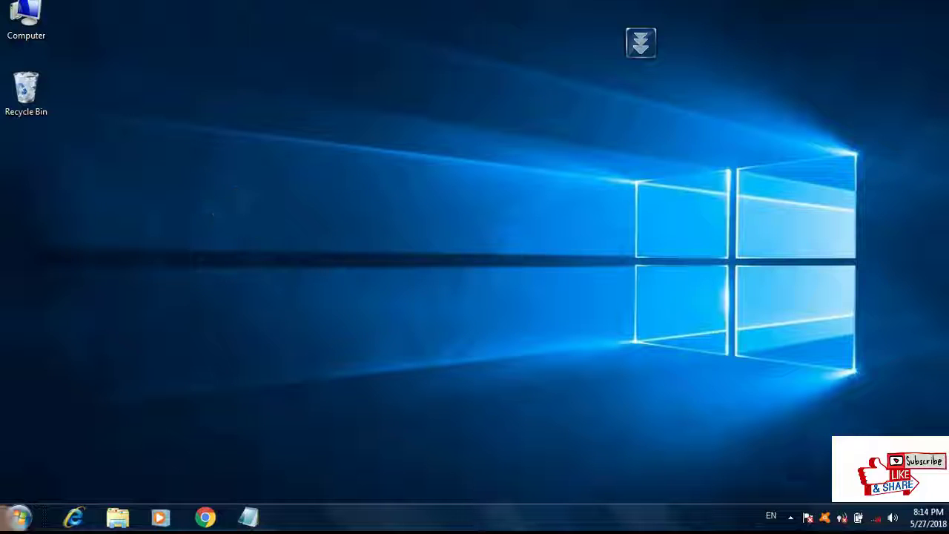
# Step: Open the Control Panel home in a maximized window and display all its items as large icons
pyautogui.click(19, 517)
pyautogui.click(231, 317)
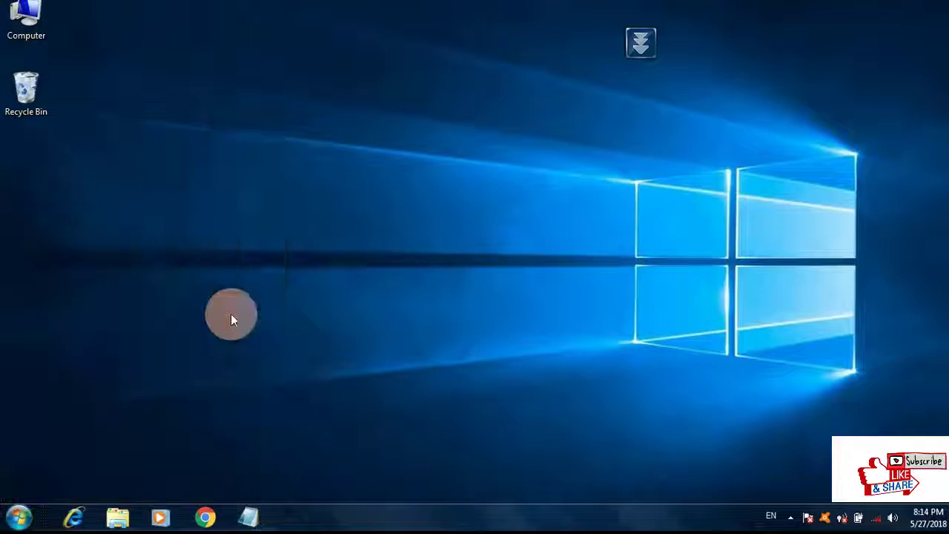
pyautogui.click(354, 324)
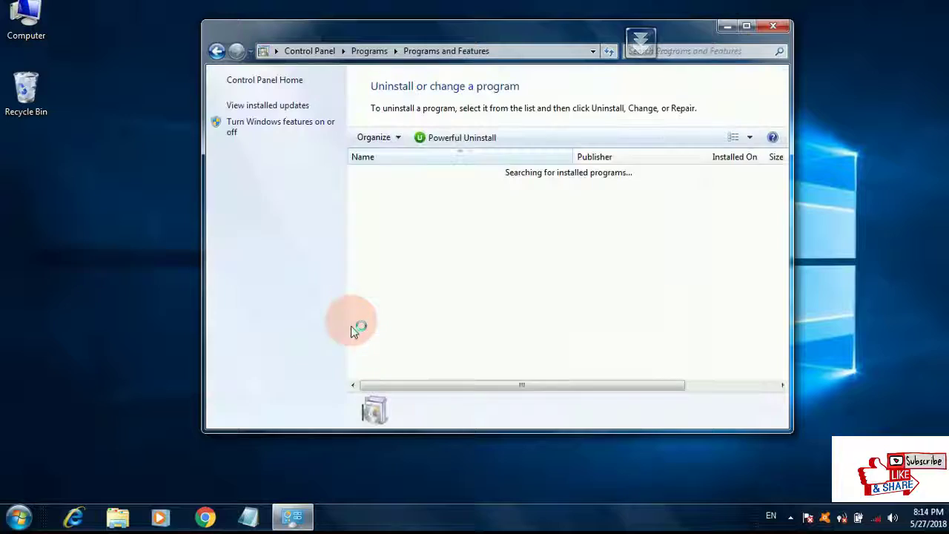
pyautogui.click(745, 28)
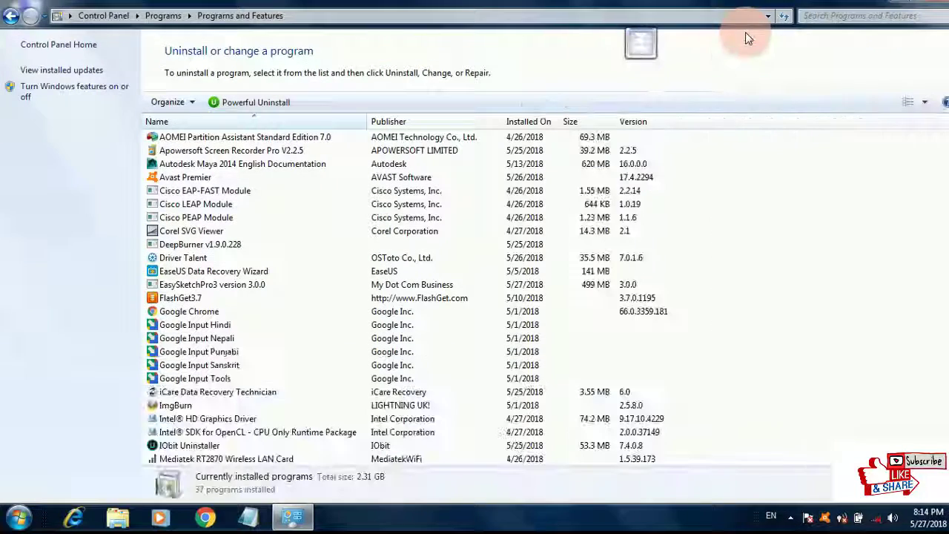
pyautogui.click(10, 18)
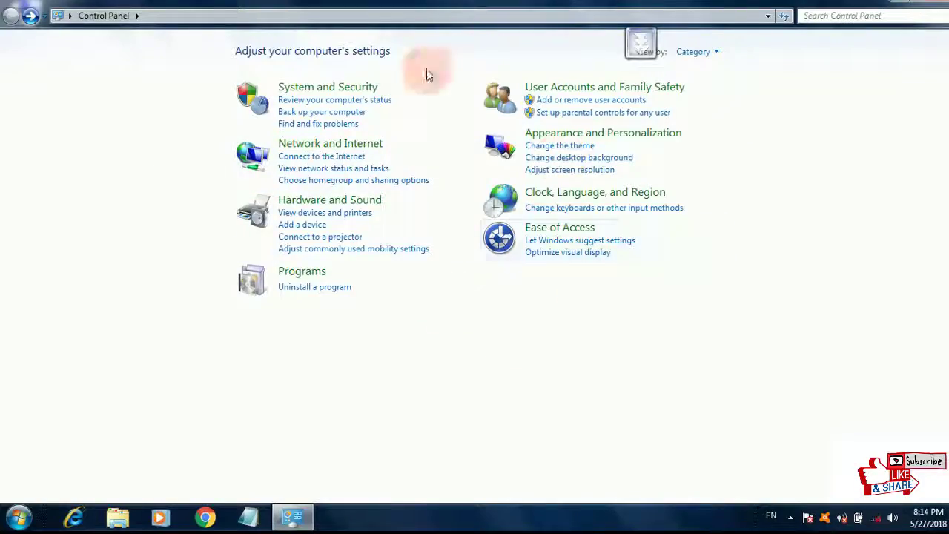
pyautogui.click(690, 54)
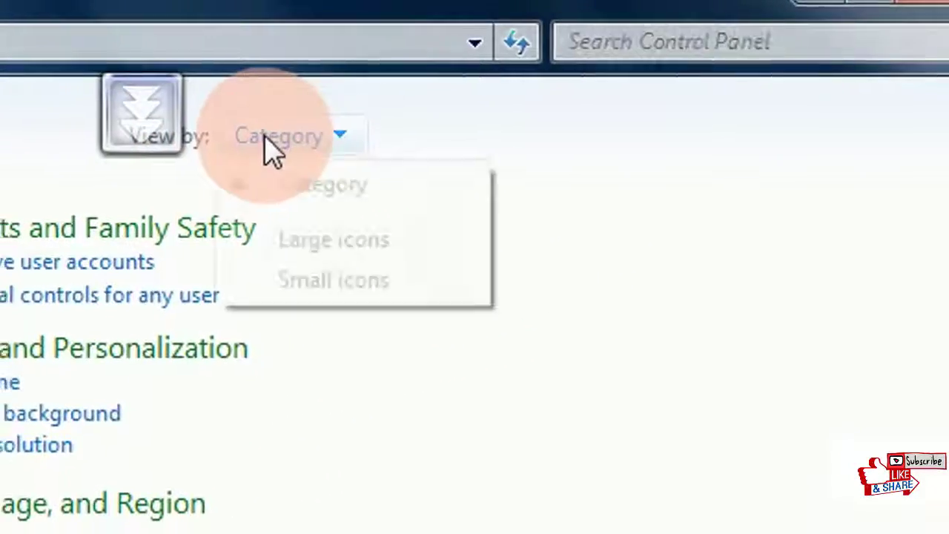
pyautogui.click(334, 239)
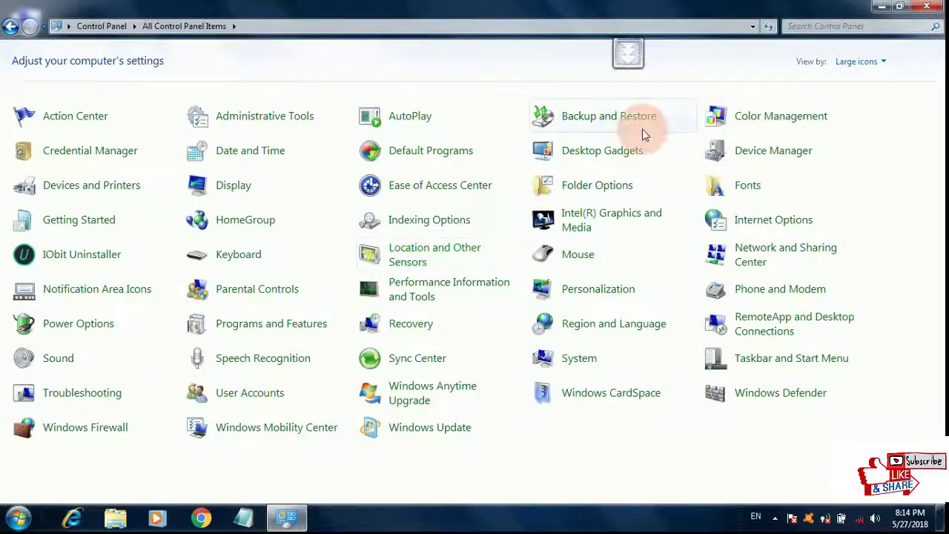
# Step: Set Folder Options to show hidden files, folders, and drives, apply the change and close the Control Panel
pyautogui.click(602, 189)
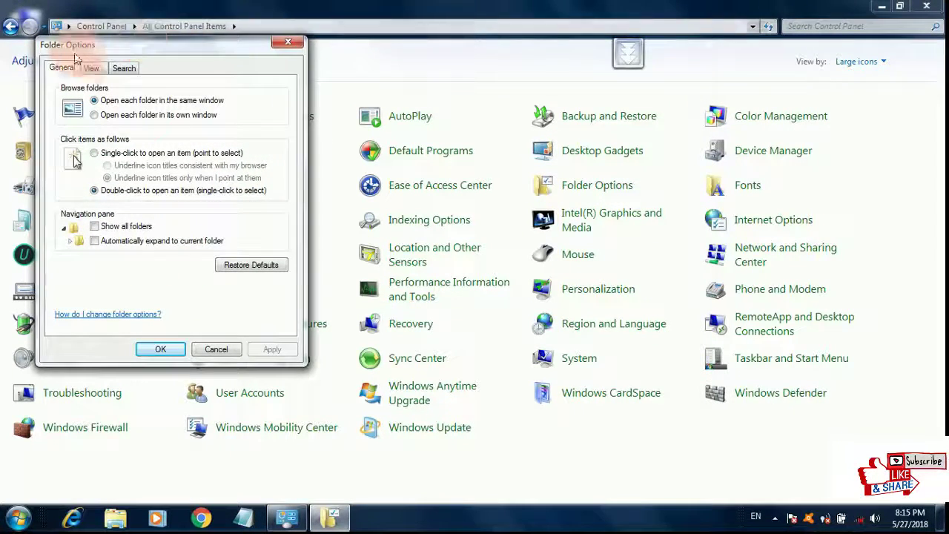
pyautogui.click(92, 69)
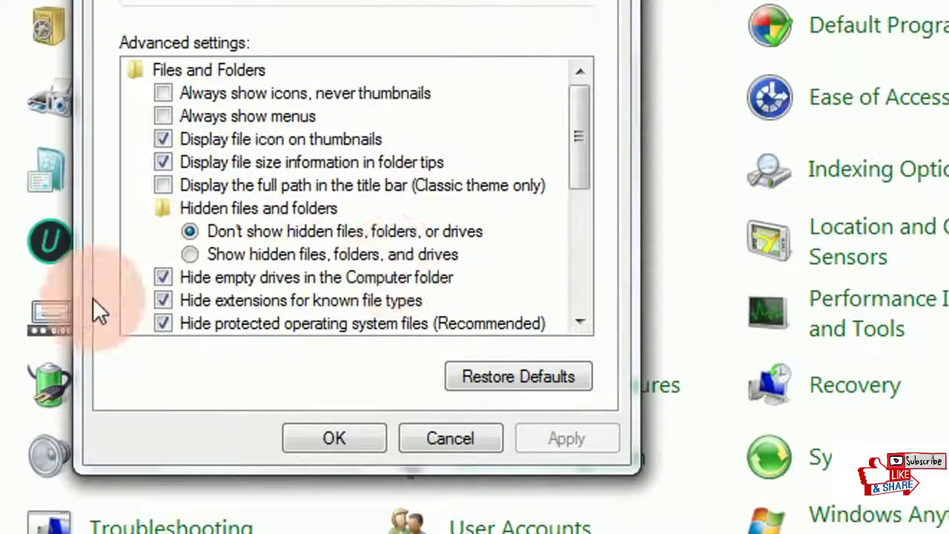
pyautogui.click(278, 252)
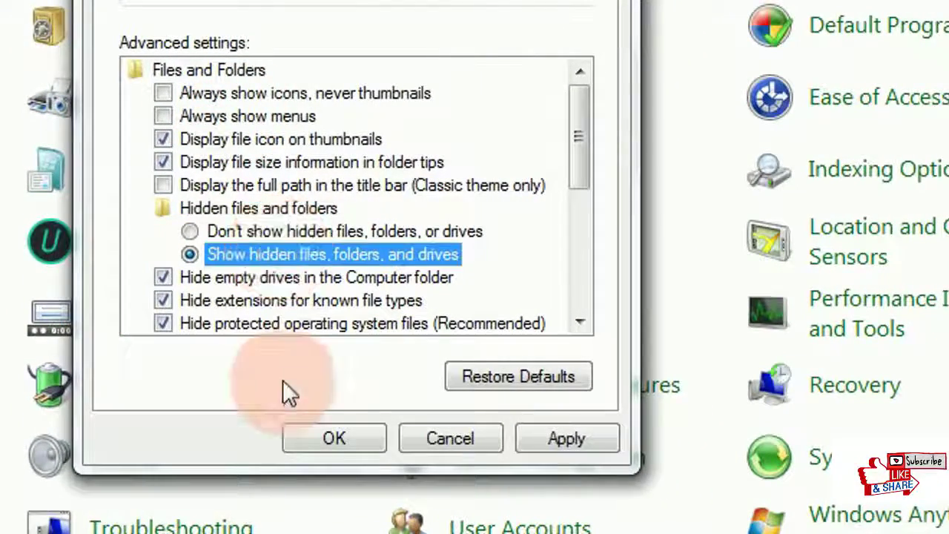
pyautogui.click(526, 436)
pyautogui.click(334, 438)
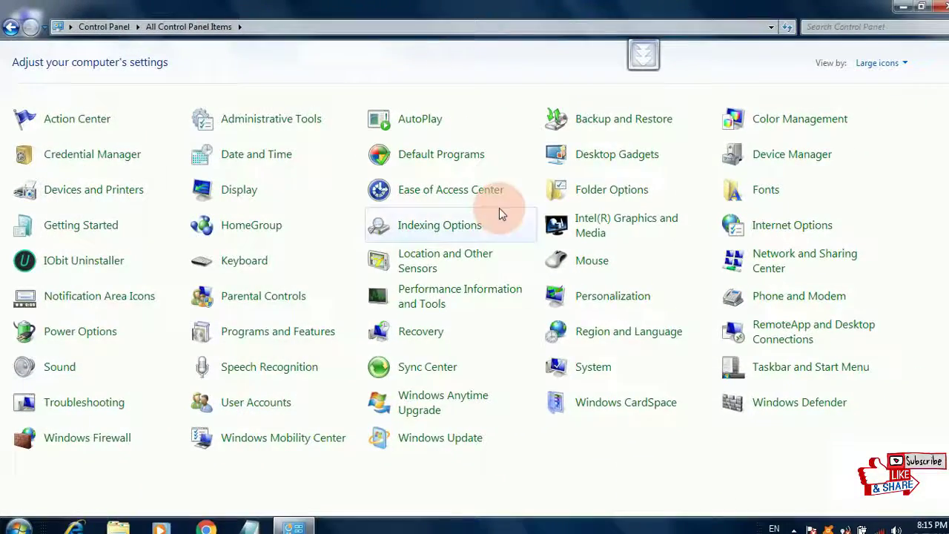
pyautogui.click(938, 5)
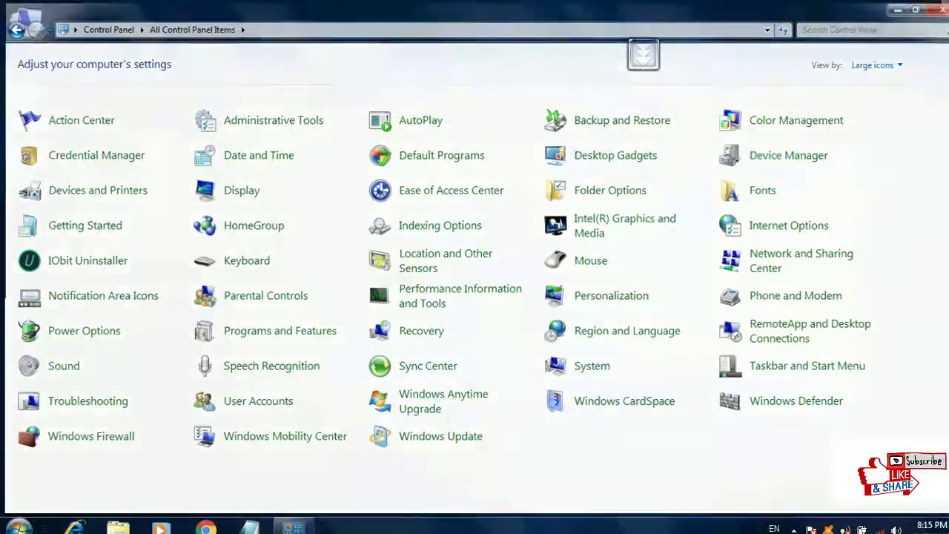
# Step: Reposition the bhgy folder on the desktop and turn off the Hidden attribute in its properties
pyautogui.moveTo(23, 168); pyautogui.dragTo(177, 250)
pyautogui.rightClick(178, 249)
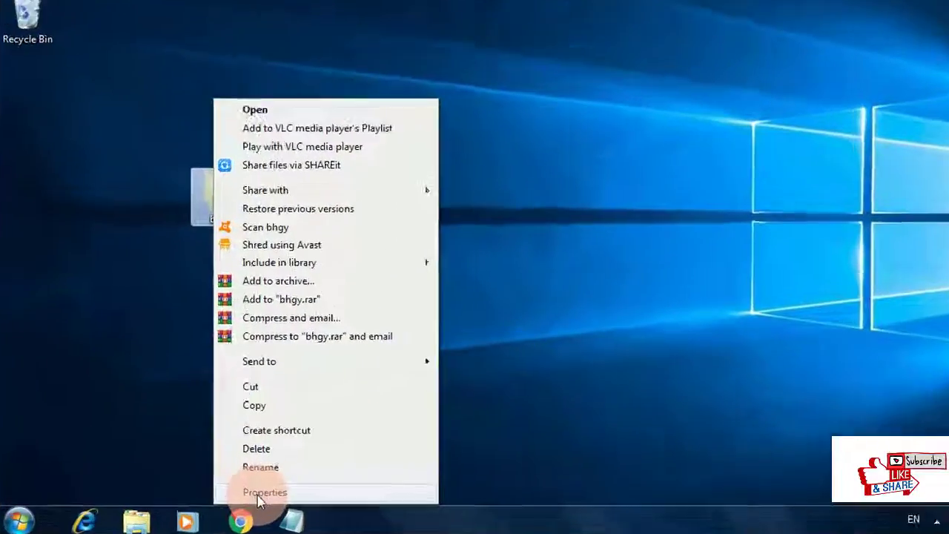
pyautogui.click(231, 487)
pyautogui.click(475, 327)
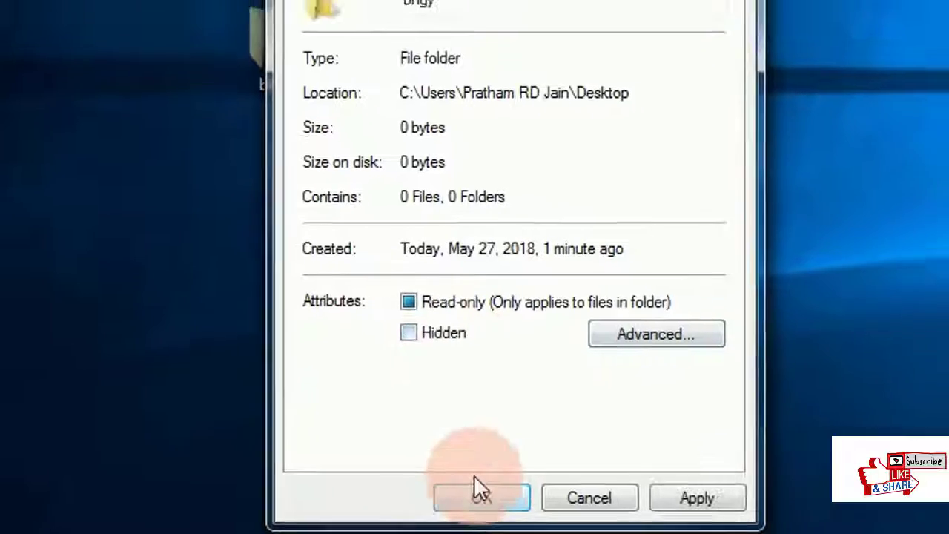
pyautogui.click(506, 496)
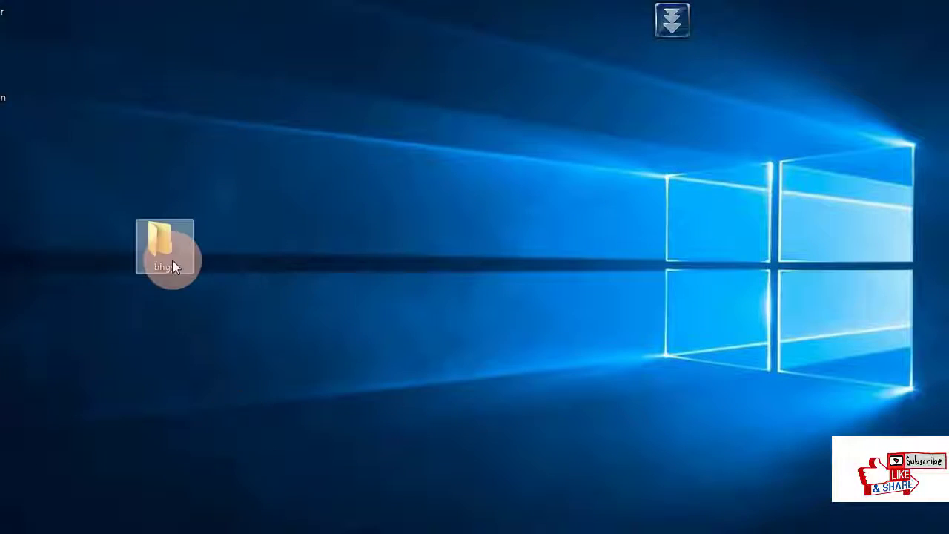
# Step: Move the bhgy folder higher on the desktop and deselect it
pyautogui.moveTo(174, 267); pyautogui.dragTo(226, 128)
pyautogui.rightClick(224, 128)
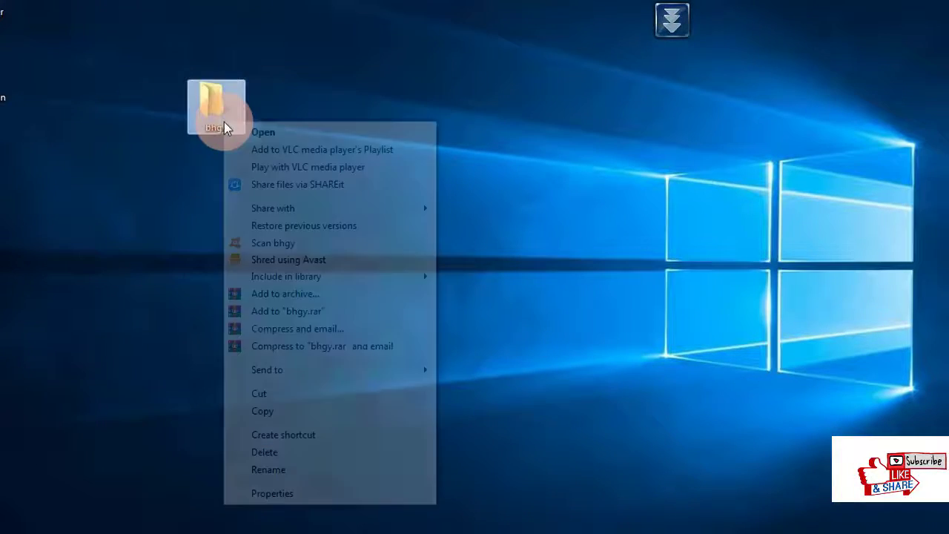
pyautogui.click(148, 144)
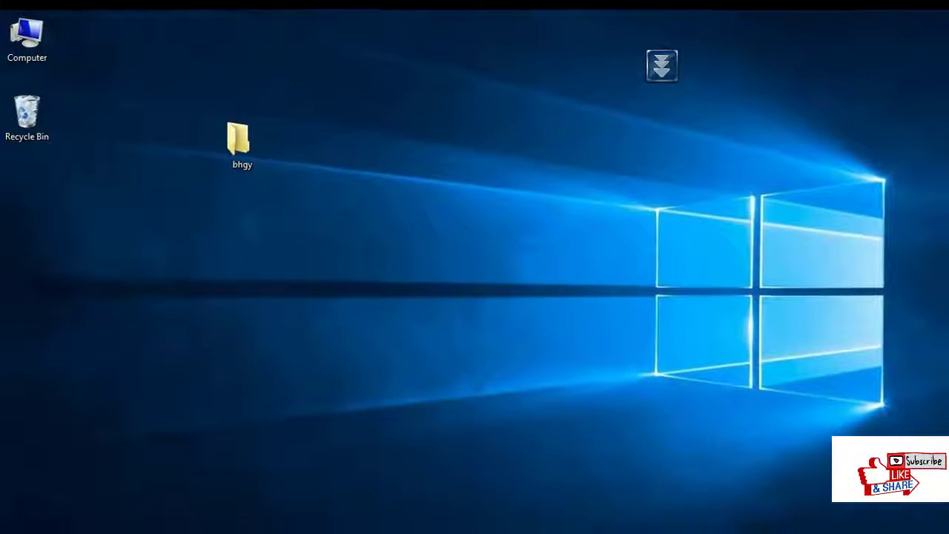
# Step: Browse the Driver folder on Local Disk (D:), copy that folder and close the Explorer window
pyautogui.click(18, 524)
pyautogui.click(227, 286)
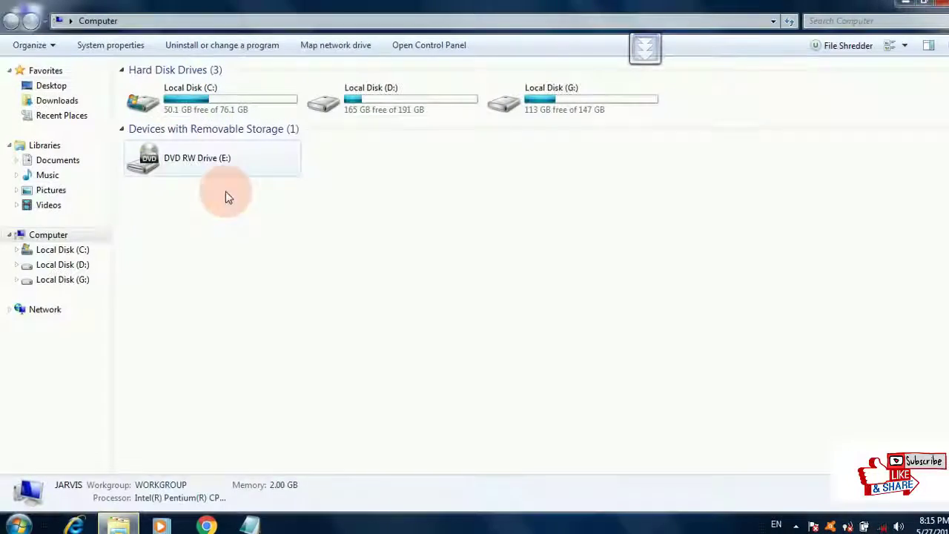
pyautogui.doubleClick(328, 101)
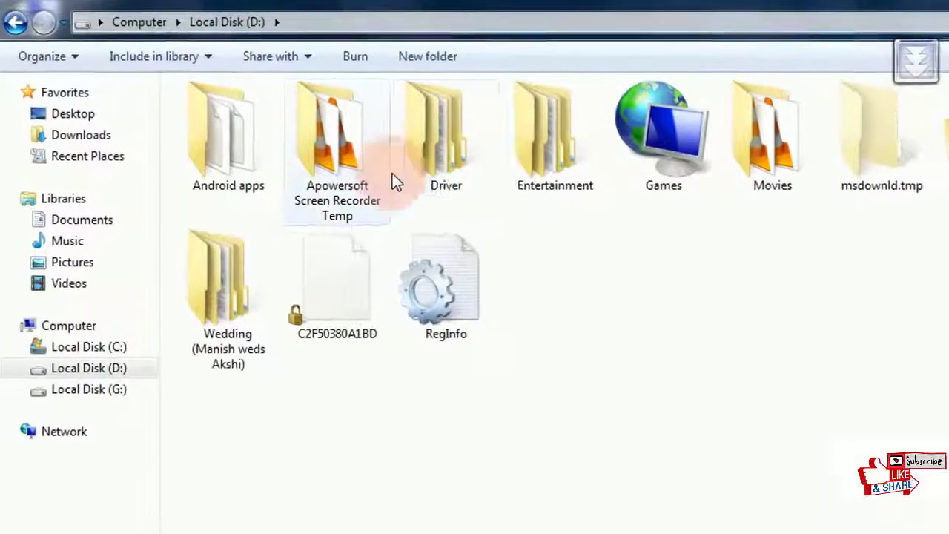
pyautogui.doubleClick(461, 148)
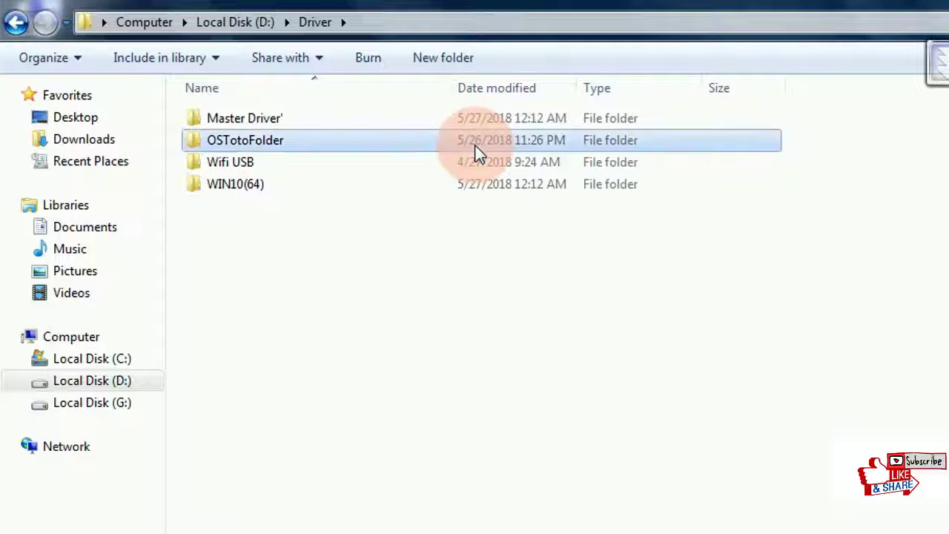
pyautogui.press('End')
pyautogui.press('Return')
pyautogui.press('BackSpace')
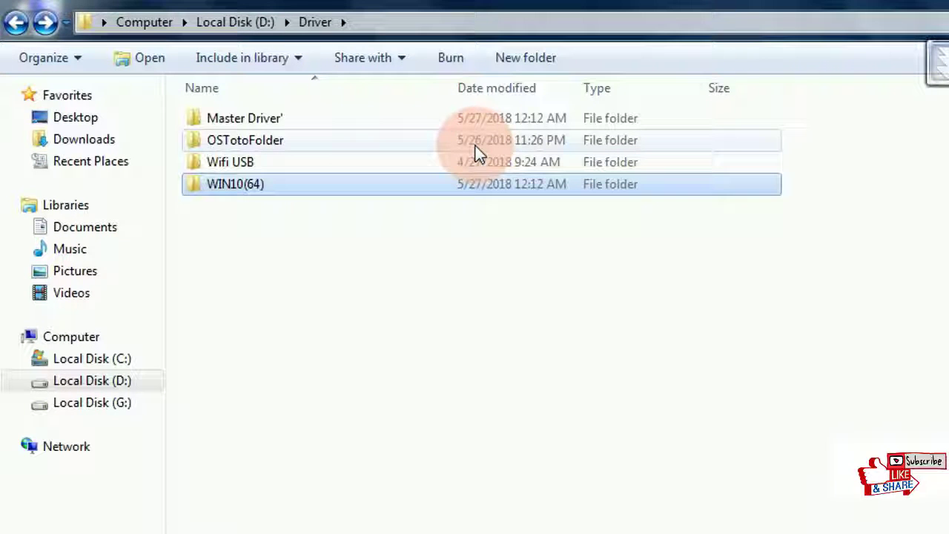
pyautogui.press('BackSpace')
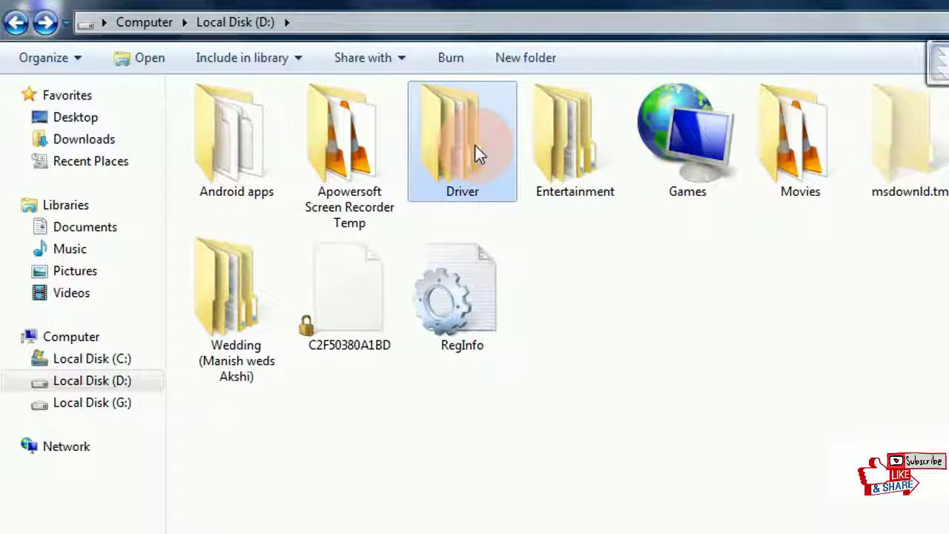
pyautogui.hotkey('alt', 'F4')
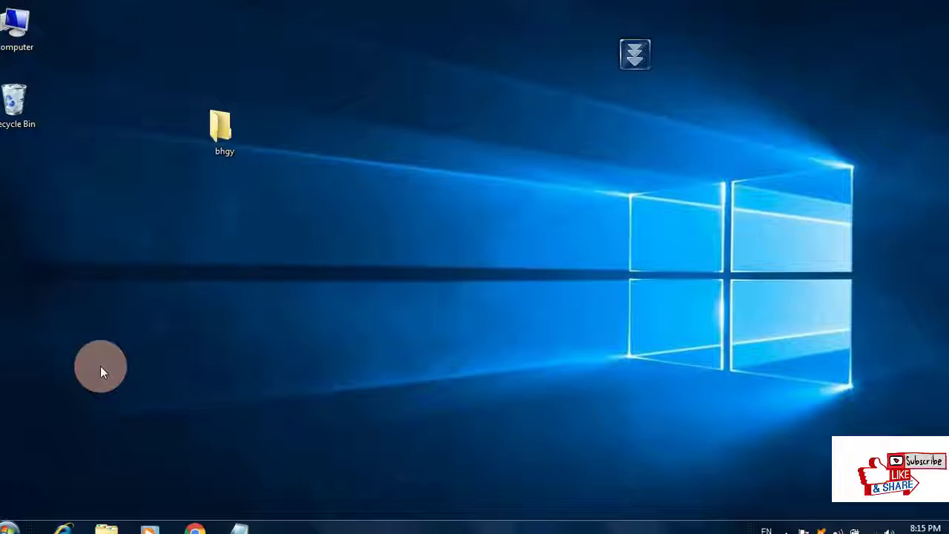
# Step: Refresh the desktop and paste the copied Driver folder onto it
pyautogui.rightClick(229, 284)
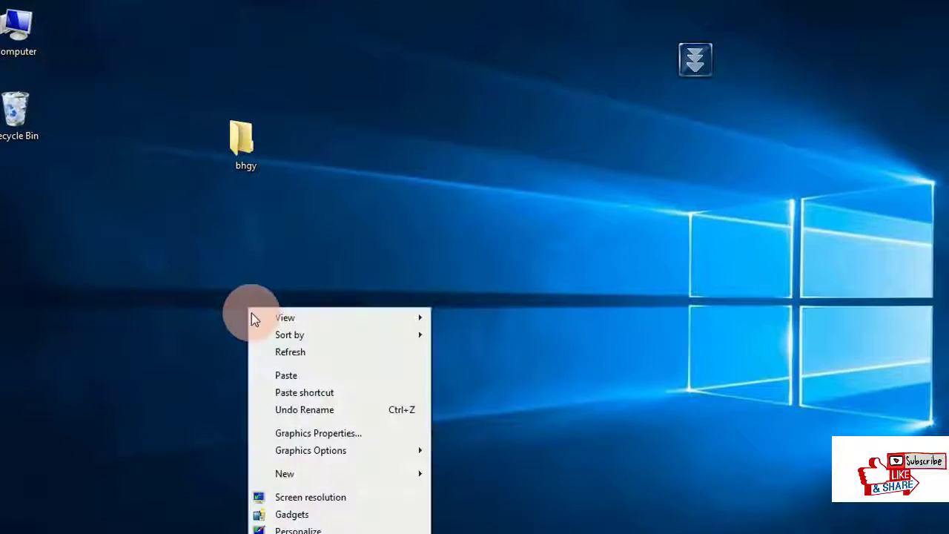
pyautogui.click(297, 351)
pyautogui.rightClick(238, 317)
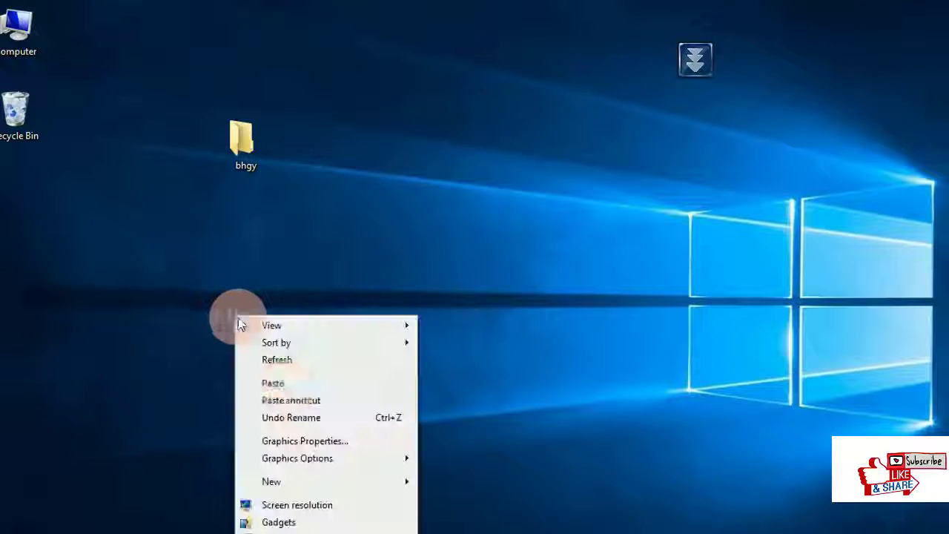
pyautogui.click(286, 387)
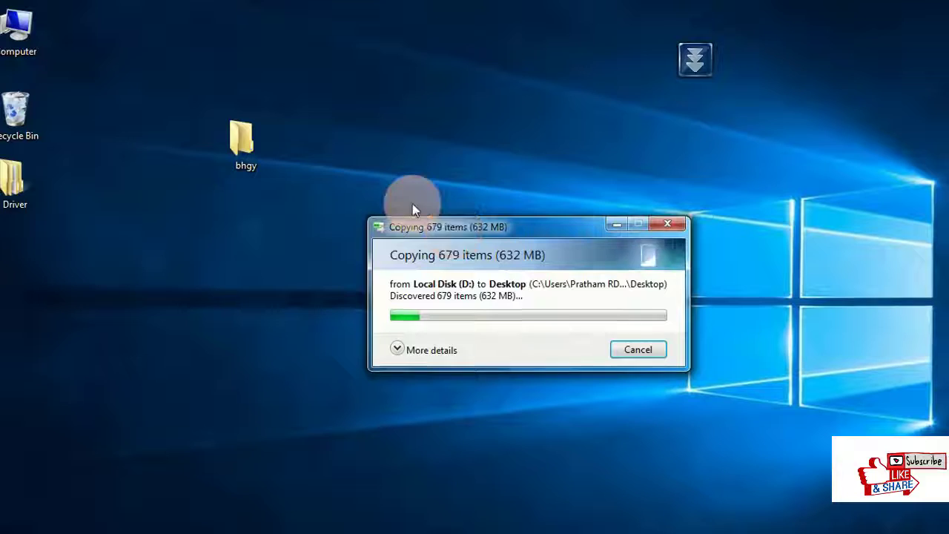
# Step: Move the copy progress dialog closer to the bhgy folder and refresh the desktop twice
pyautogui.moveTo(418, 211); pyautogui.dragTo(349, 147)
pyautogui.rightClick(172, 228)
pyautogui.click(198, 272)
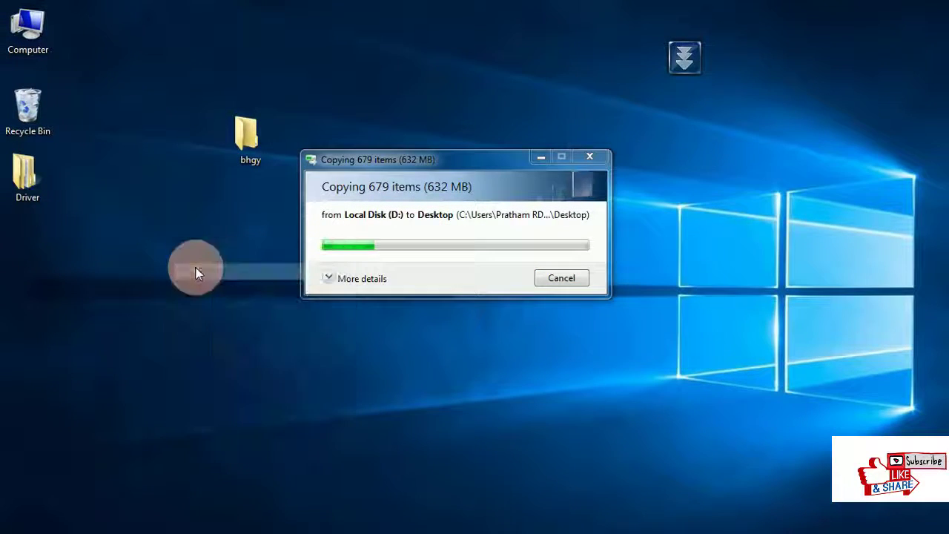
pyautogui.rightClick(195, 269)
pyautogui.click(218, 317)
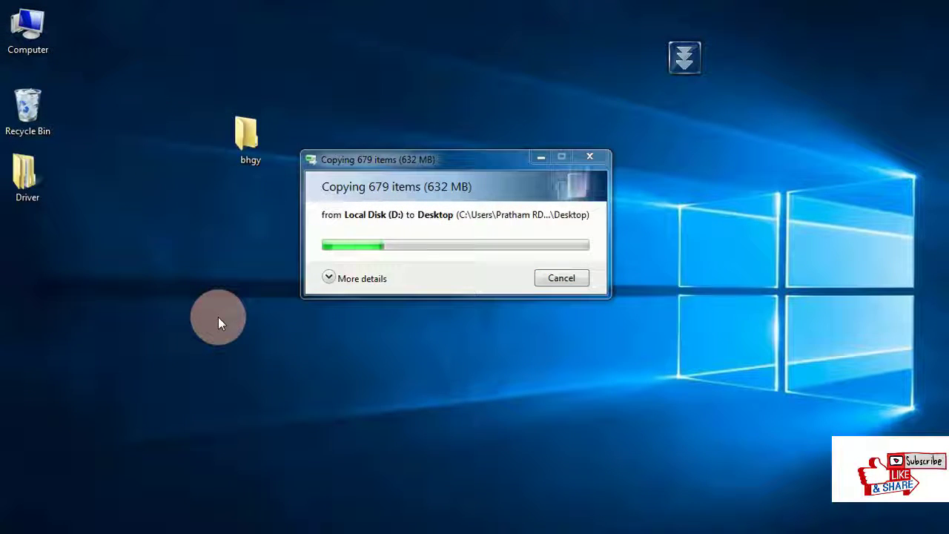
# Step: Expand the details of the copy progress dialog and refresh the desktop repeatedly while the copy runs
pyautogui.click(322, 288)
pyautogui.click(323, 282)
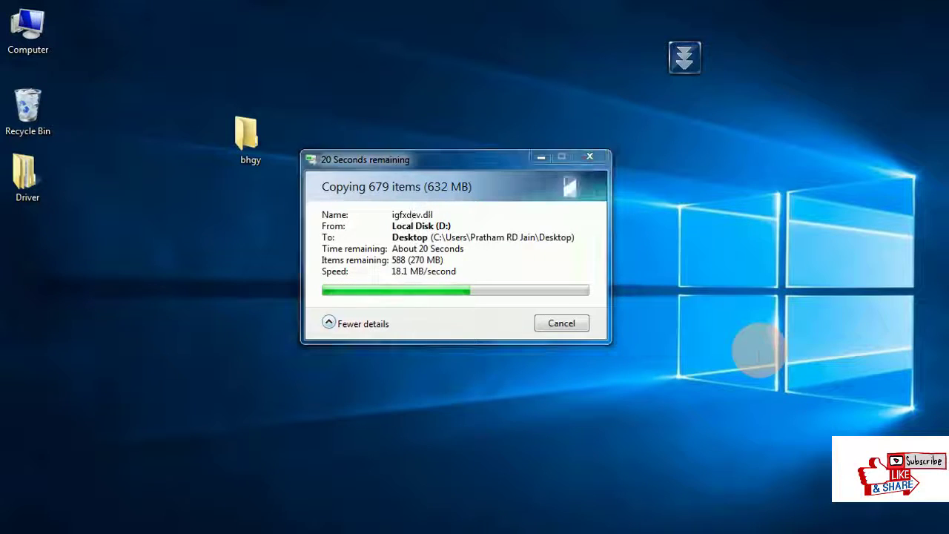
pyautogui.rightClick(762, 353)
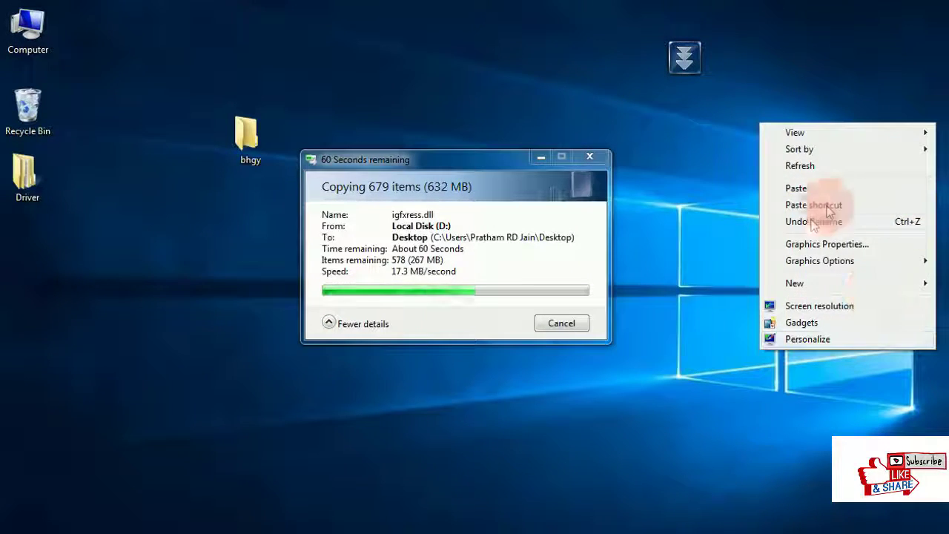
pyautogui.click(805, 176)
pyautogui.rightClick(691, 186)
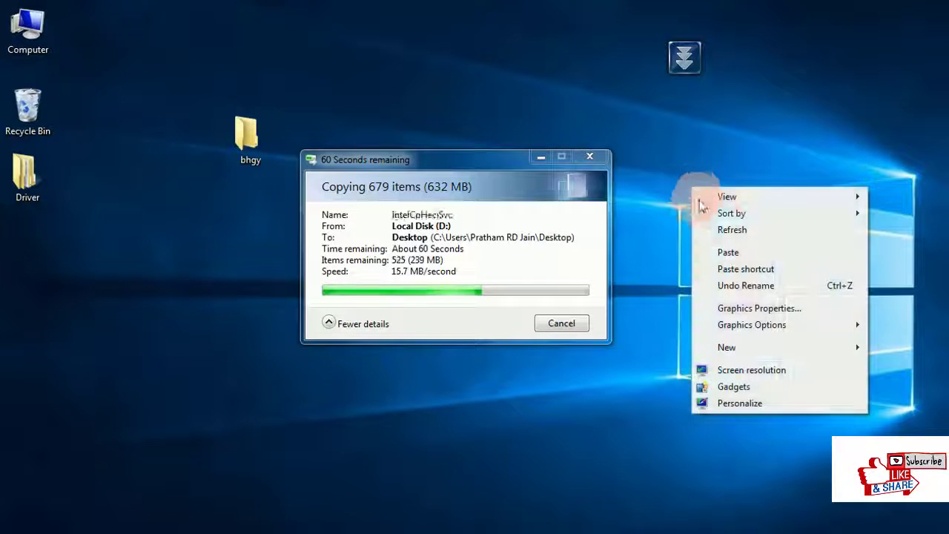
pyautogui.click(715, 229)
pyautogui.rightClick(713, 227)
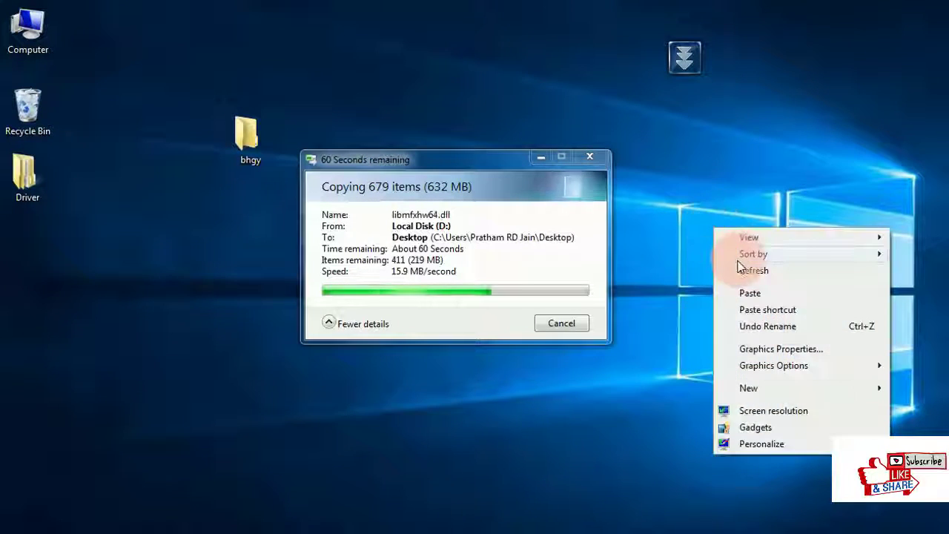
pyautogui.click(738, 270)
pyautogui.rightClick(738, 269)
pyautogui.click(802, 306)
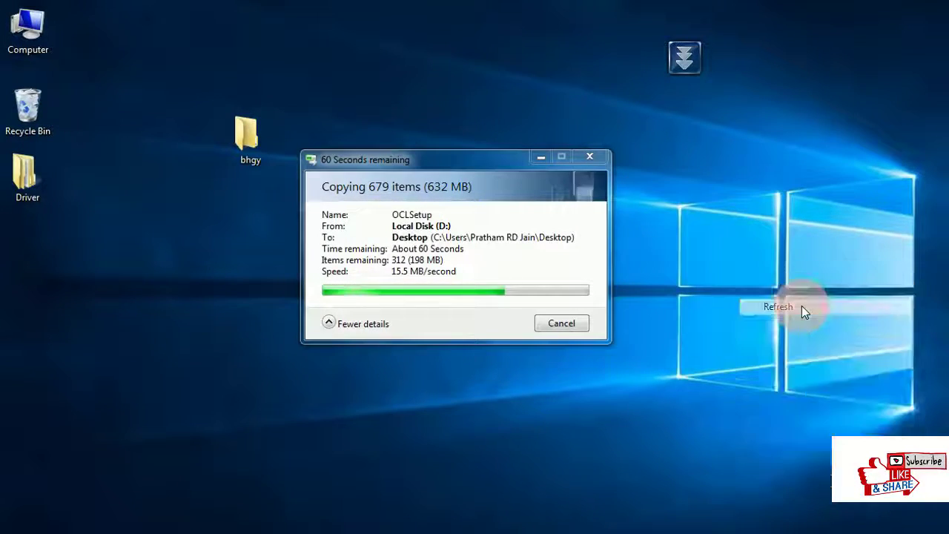
# Step: Move the copy progress dialog higher on the desktop and refresh the desktop several more times
pyautogui.moveTo(409, 155); pyautogui.dragTo(396, 69)
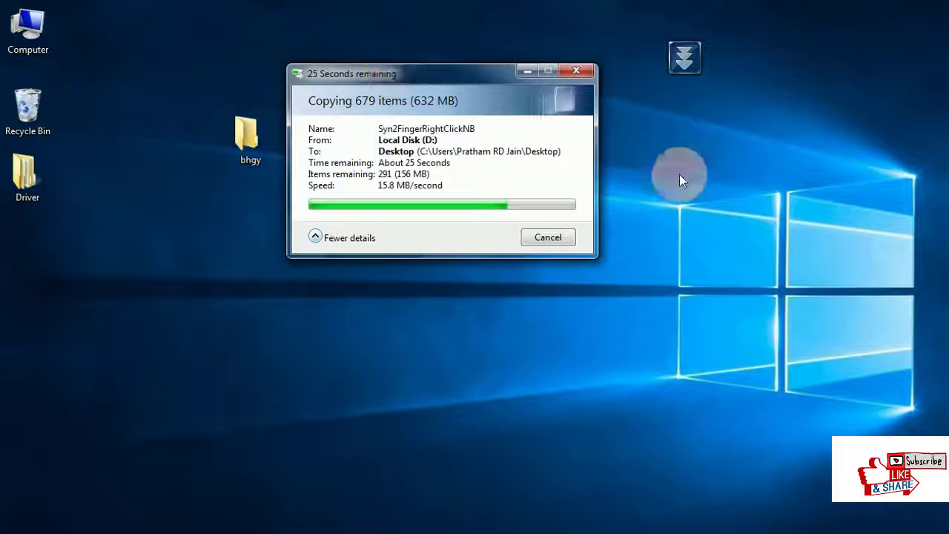
pyautogui.rightClick(717, 137)
pyautogui.click(764, 186)
pyautogui.rightClick(764, 187)
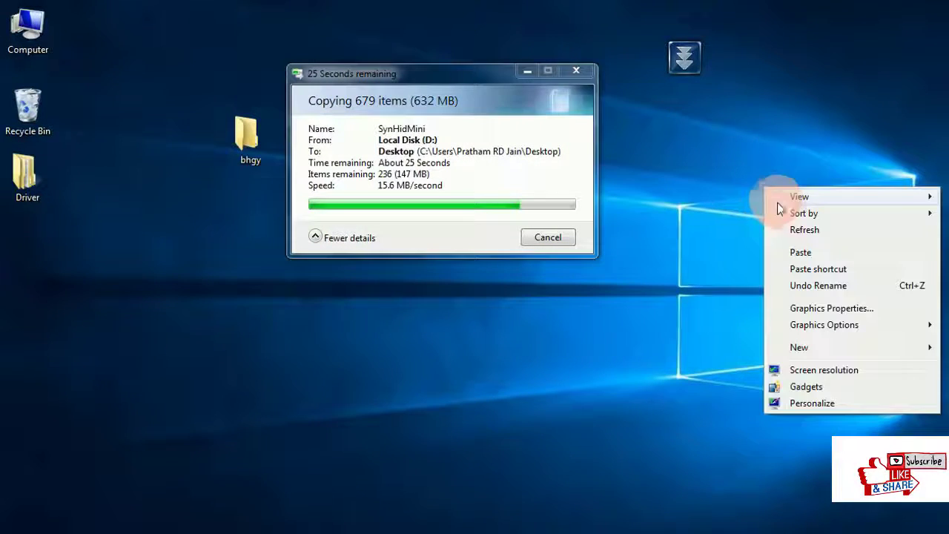
pyautogui.click(784, 231)
pyautogui.rightClick(736, 214)
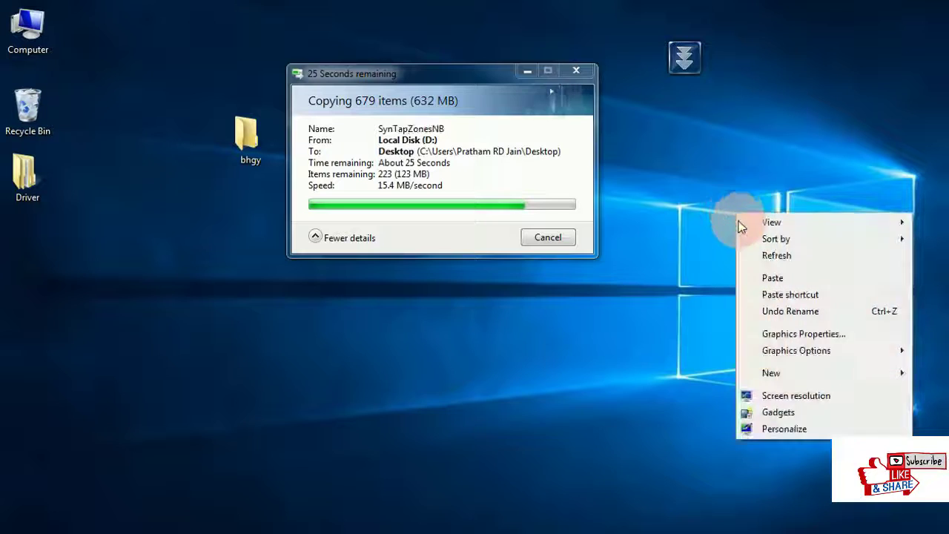
pyautogui.click(763, 256)
pyautogui.click(328, 343)
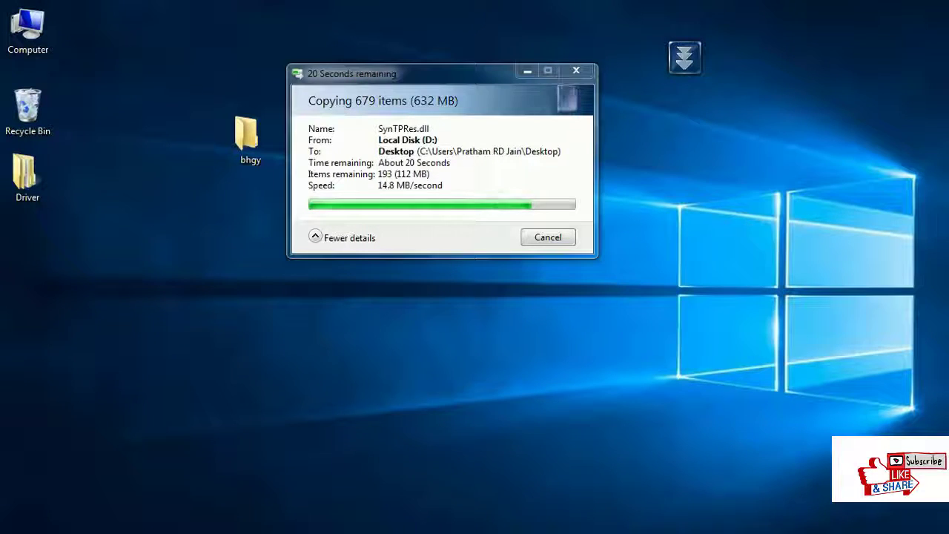
pyautogui.press('super')
pyautogui.write('ca')
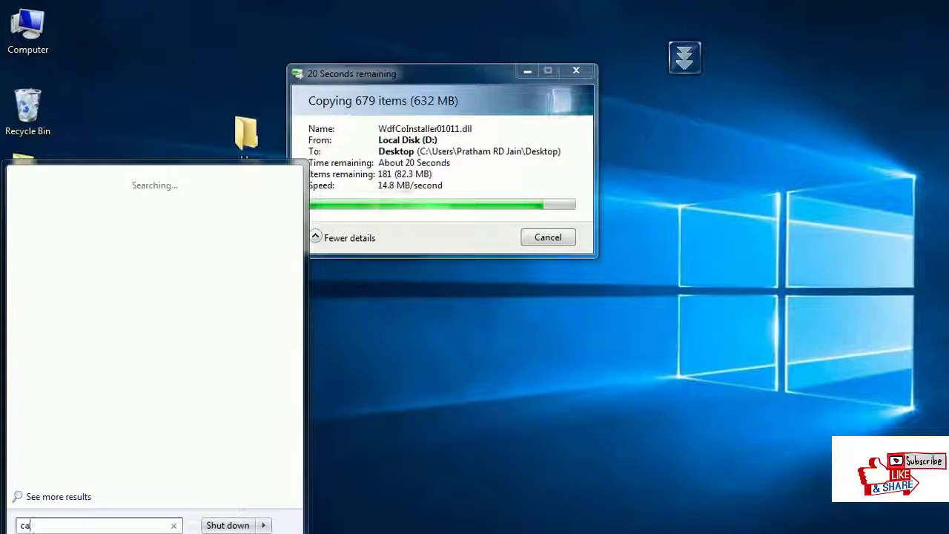
pyautogui.write('m')
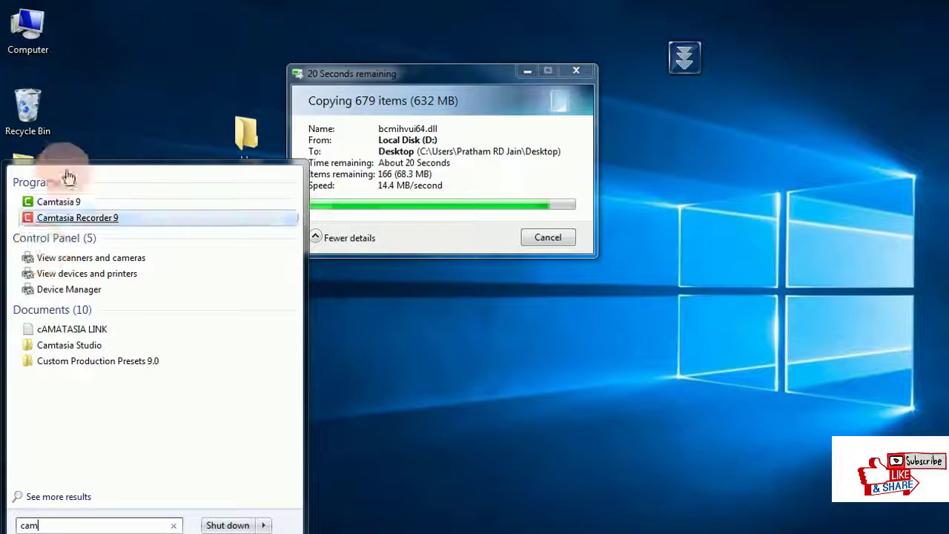
pyautogui.click(343, 440)
# Step: Refresh the desktop and set the Driver folder's Hidden attribute, applying it to the folder, its subfolders and files
pyautogui.rightClick(344, 440)
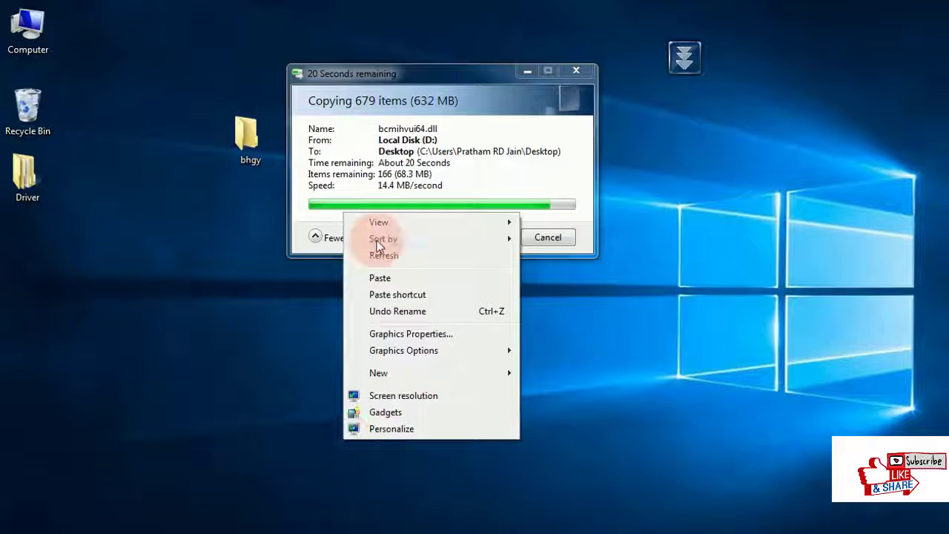
pyautogui.click(376, 259)
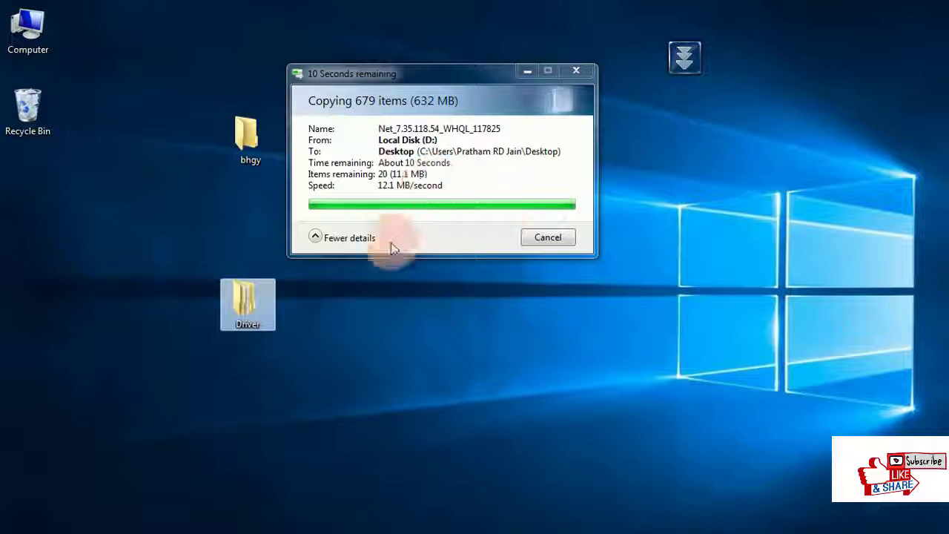
pyautogui.rightClick(255, 304)
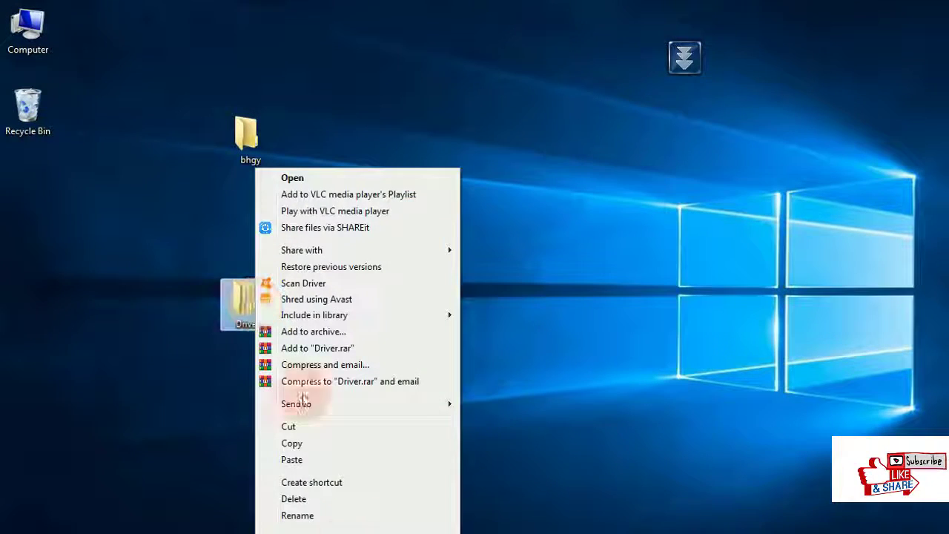
pyautogui.click(318, 525)
pyautogui.click(354, 432)
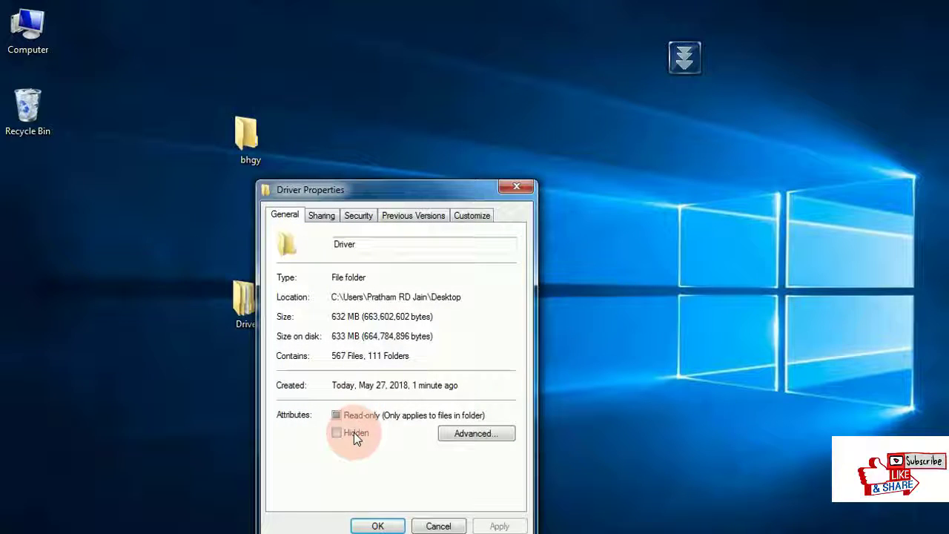
pyautogui.click(374, 525)
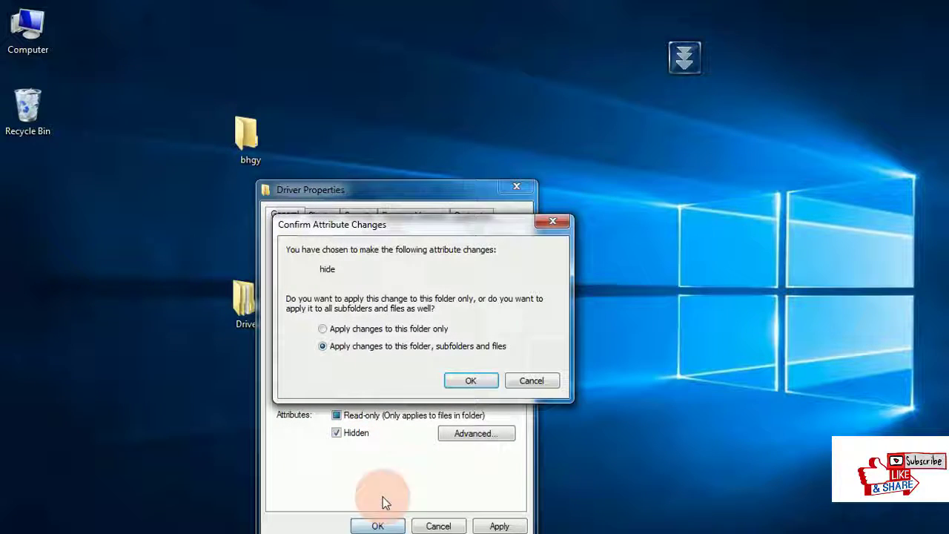
pyautogui.click(452, 387)
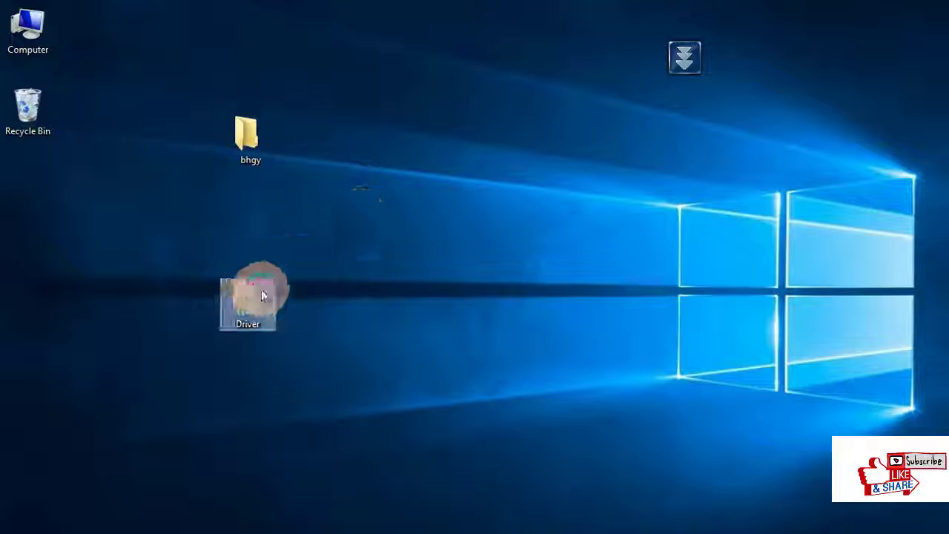
# Step: Open the Driver folder and look through its subfolders, including Master Driver and OSTotoFolder
pyautogui.doubleClick(261, 293)
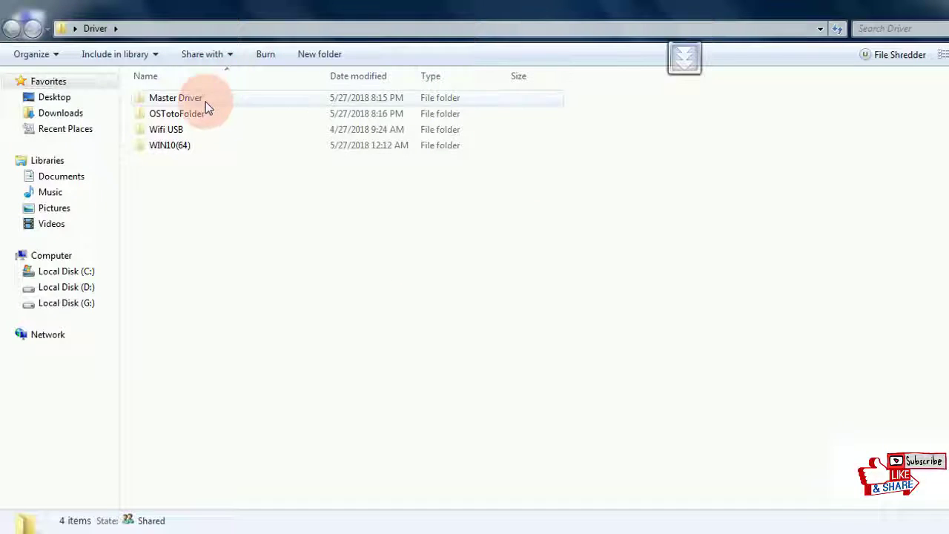
pyautogui.doubleClick(205, 101)
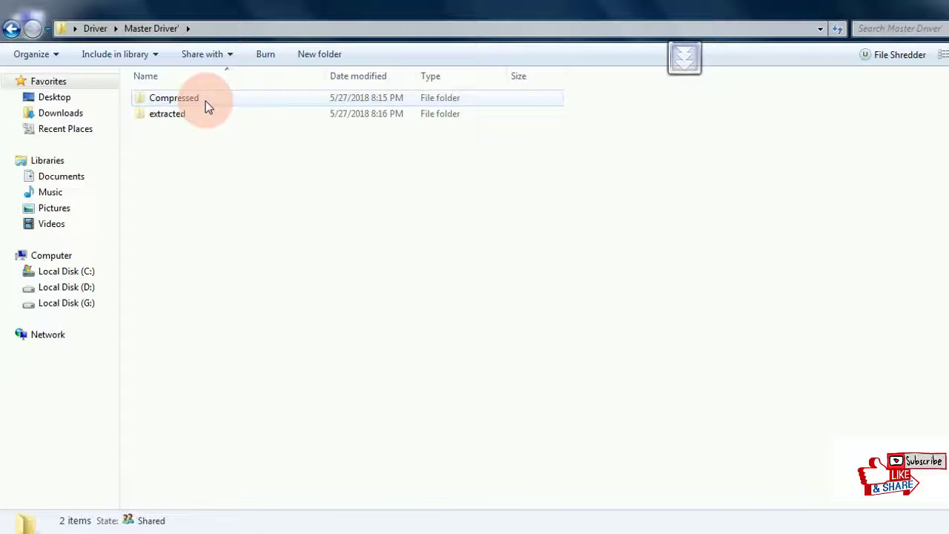
pyautogui.press('BackSpace')
pyautogui.press('Down')
pyautogui.press('Down')
pyautogui.press('Return')
pyautogui.press('BackSpace')
pyautogui.press('Up')
pyautogui.press('Return')
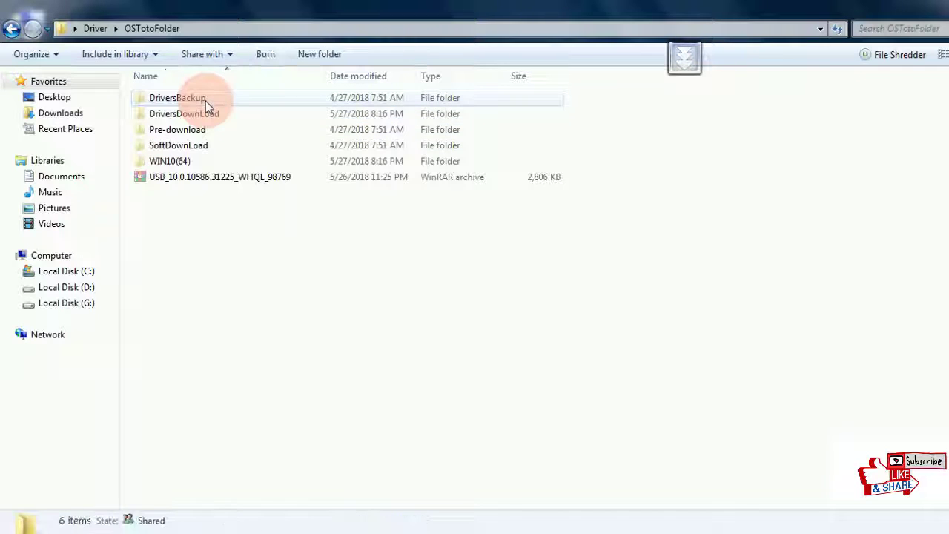
pyautogui.press('Down')
pyautogui.press('BackSpace')
# Step: Go into the extracted folder under Master Driver and look inside its first two driver folders
pyautogui.press('Up')
pyautogui.press('Return')
pyautogui.press('Down')
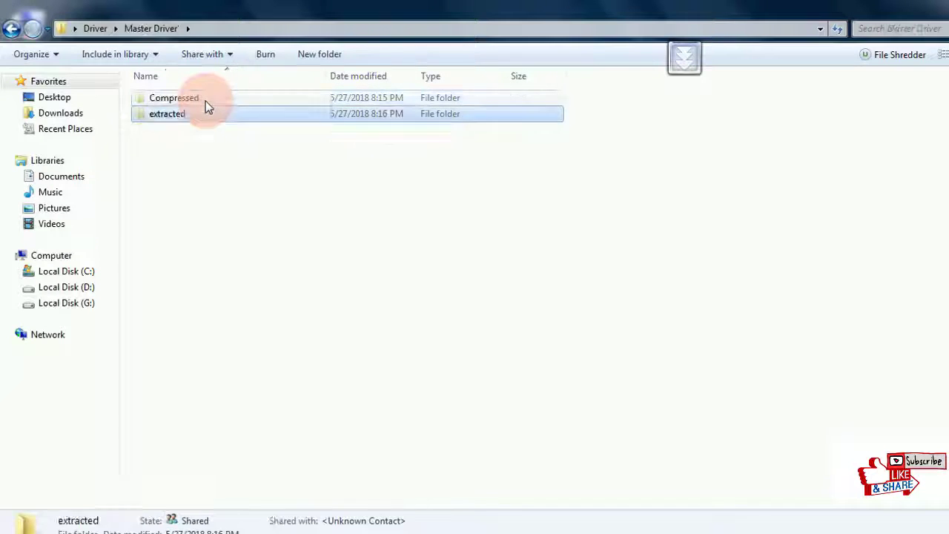
pyautogui.press('Return')
pyautogui.press('Down')
pyautogui.press('Up')
pyautogui.press('Return')
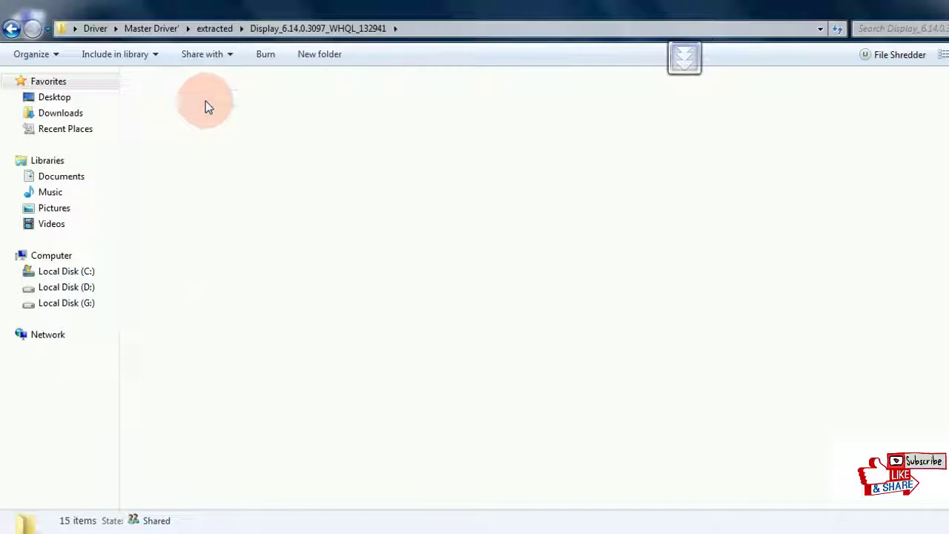
pyautogui.press('BackSpace')
pyautogui.press('Down')
pyautogui.press('Return')
pyautogui.press('BackSpace')
pyautogui.press('Up')
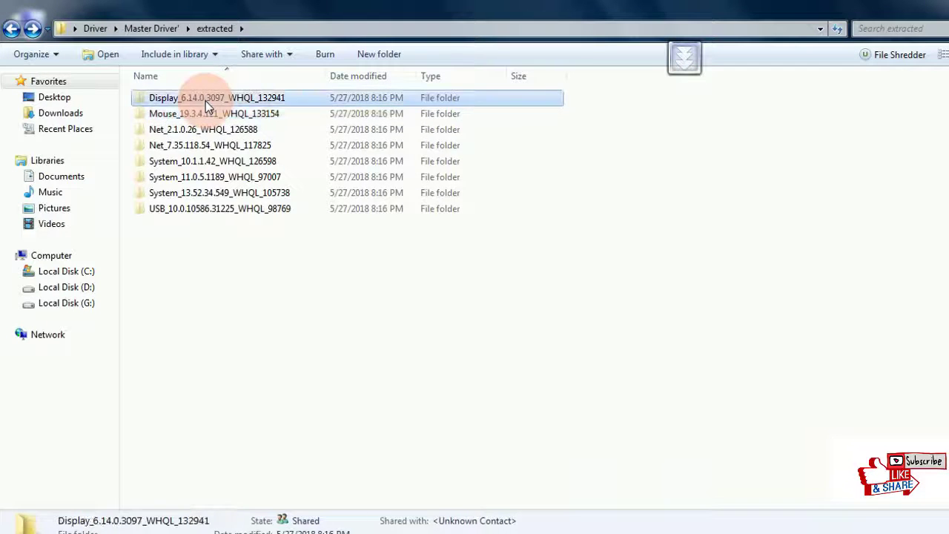
# Step: Open the Display_6.14.0.3097_WHQL_132941 folder and look through its subfolders and files as far as Setup
pyautogui.press('Return')
pyautogui.press('Down')
pyautogui.press('Down')
pyautogui.press('Down')
pyautogui.press('Down')
pyautogui.press('Down')
pyautogui.press('Down')
pyautogui.press('Down')
pyautogui.press('Down')
pyautogui.press('Down')
pyautogui.press('Down')
pyautogui.press('Down')
pyautogui.press('Down')
pyautogui.press('Down')
pyautogui.press('Down')
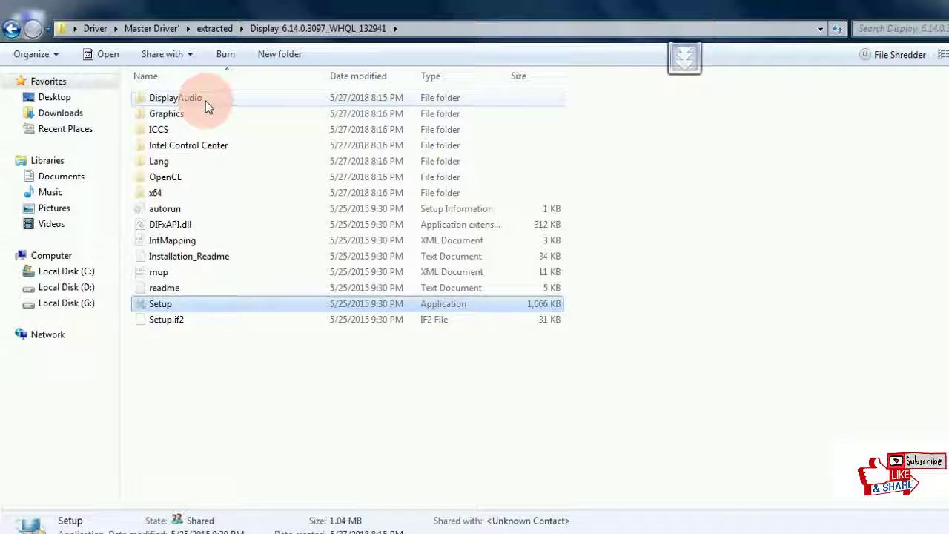
pyautogui.press('Up')
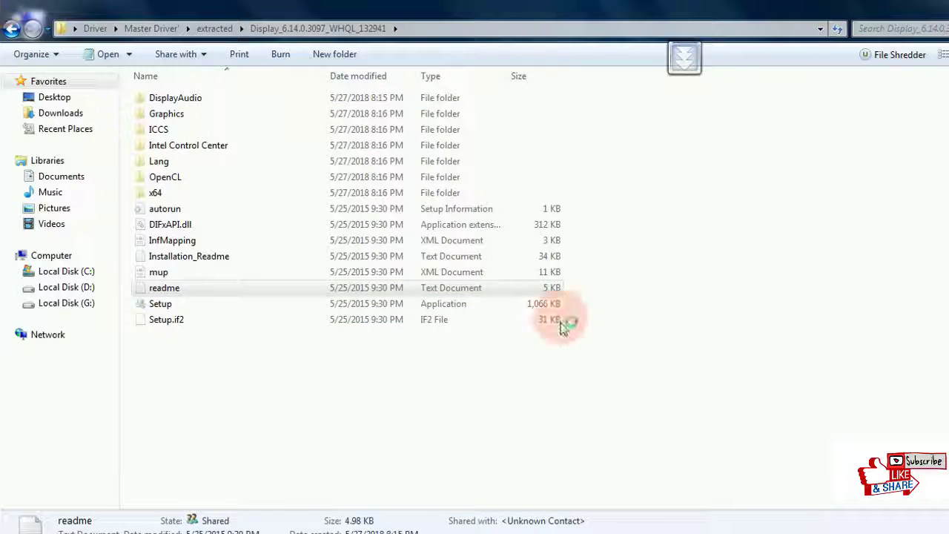
# Step: Launch the Intel HD Graphics Driver setup and exit it without installing anything
pyautogui.doubleClick(269, 192)
pyautogui.click(206, 104)
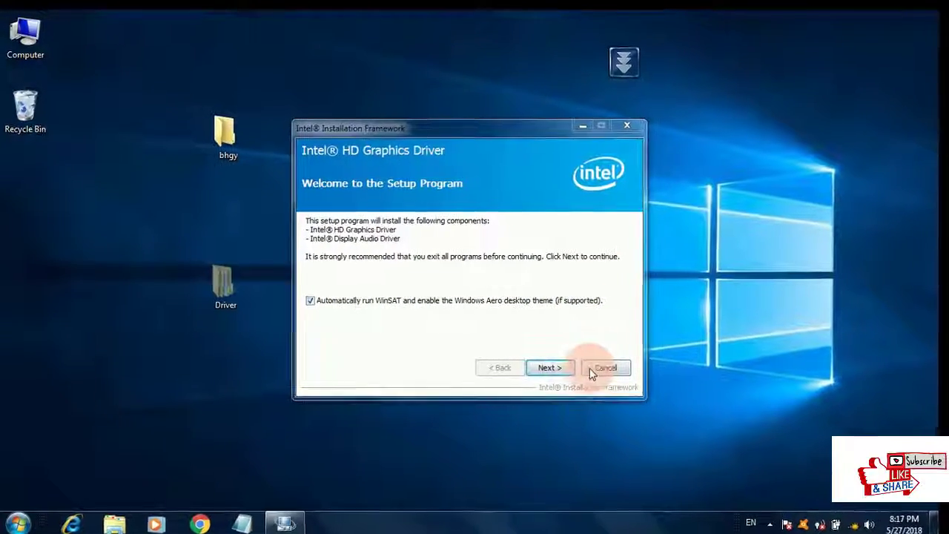
pyautogui.click(591, 373)
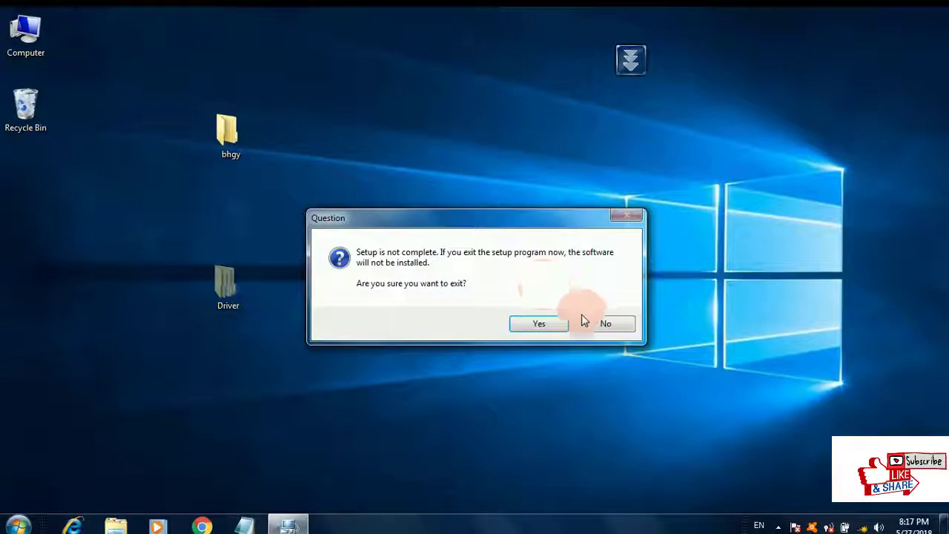
pyautogui.click(589, 325)
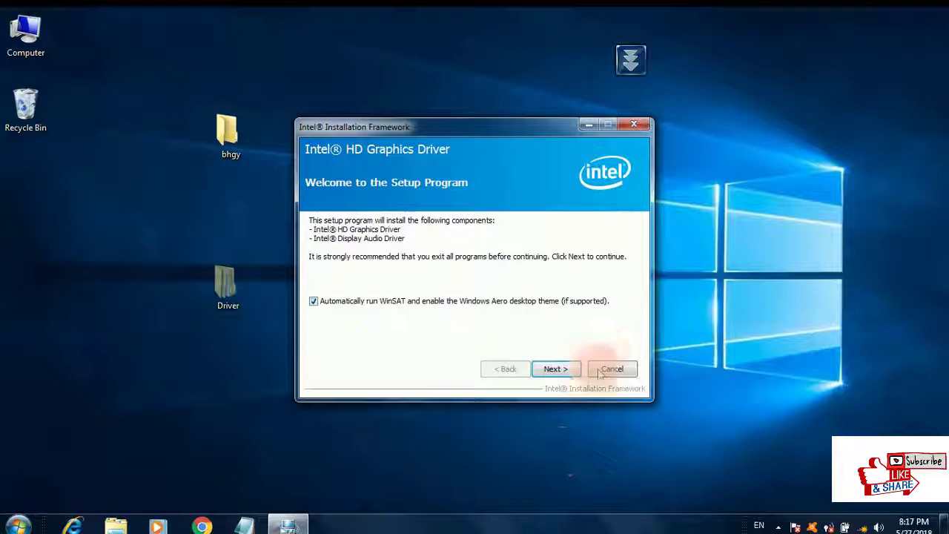
pyautogui.click(604, 370)
pyautogui.click(534, 328)
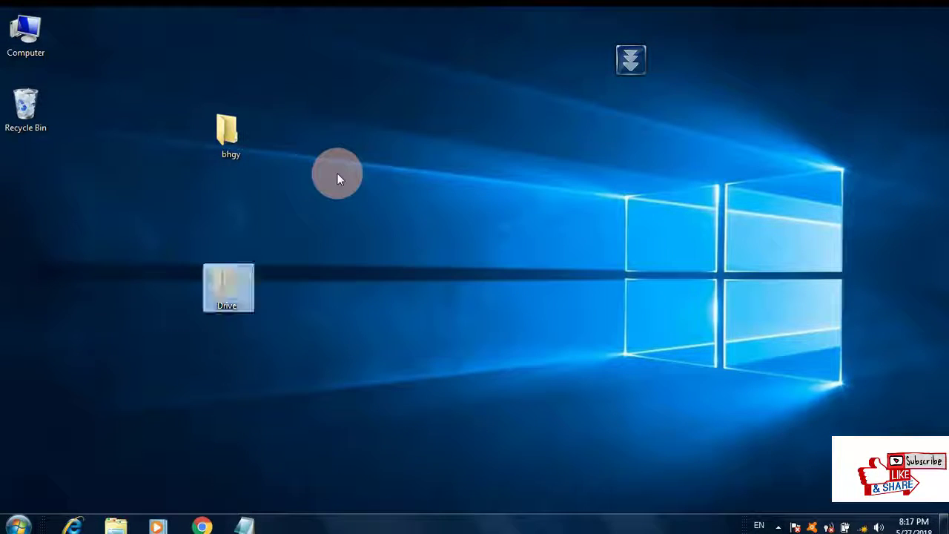
# Step: Refresh the desktop several times with the hidden Driver folder on it
pyautogui.rightClick(338, 173)
pyautogui.click(363, 212)
pyautogui.rightClick(367, 214)
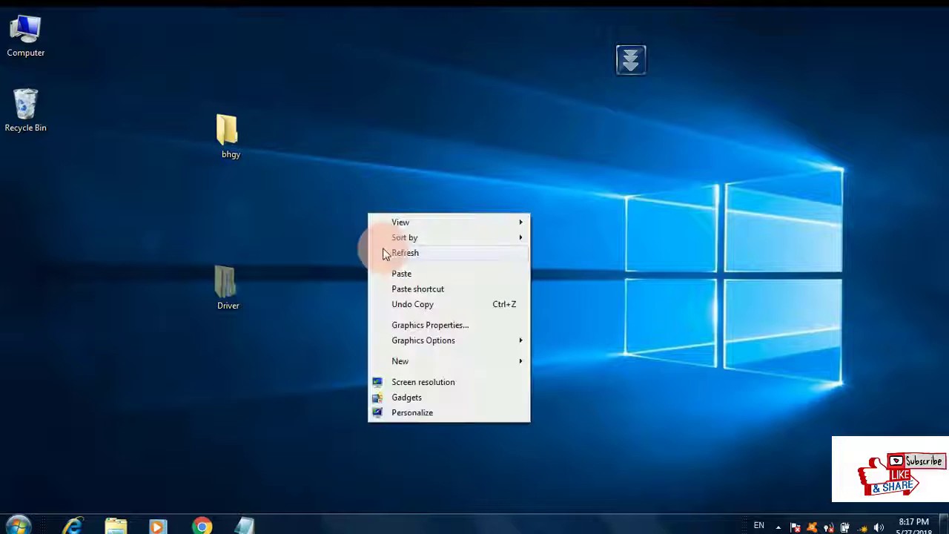
pyautogui.click(383, 253)
pyautogui.rightClick(382, 253)
pyautogui.click(424, 289)
pyautogui.rightClick(424, 289)
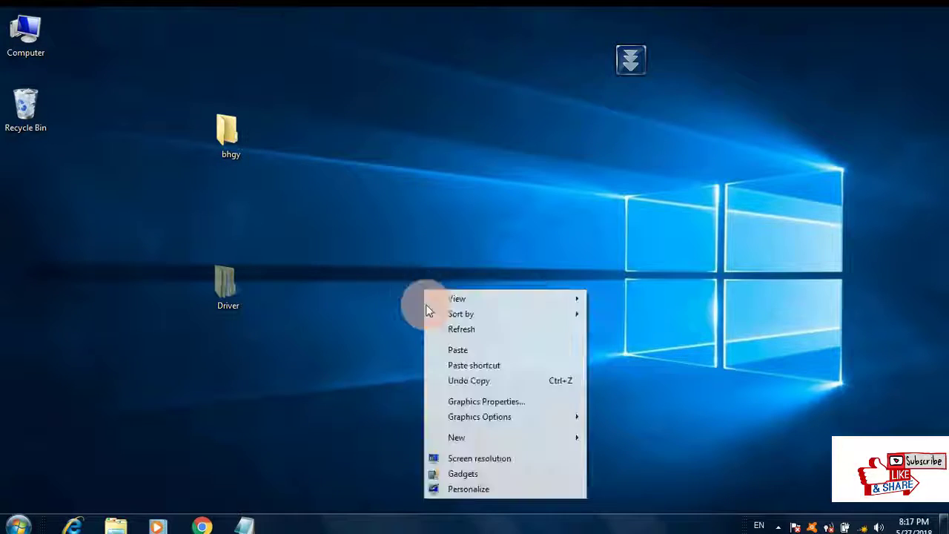
pyautogui.click(461, 330)
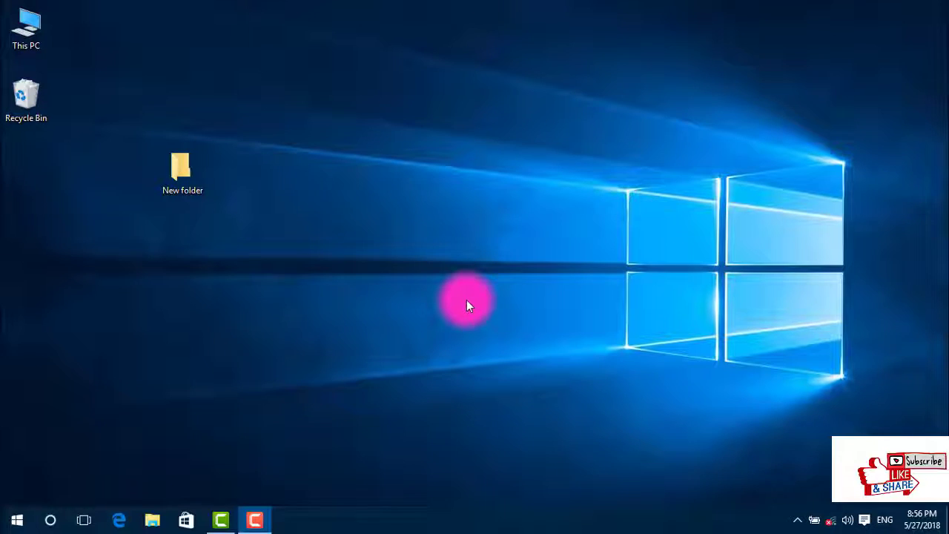
# Step: Refresh the Windows 10 desktop and reposition New folder on it
pyautogui.rightClick(465, 183)
pyautogui.click(500, 220)
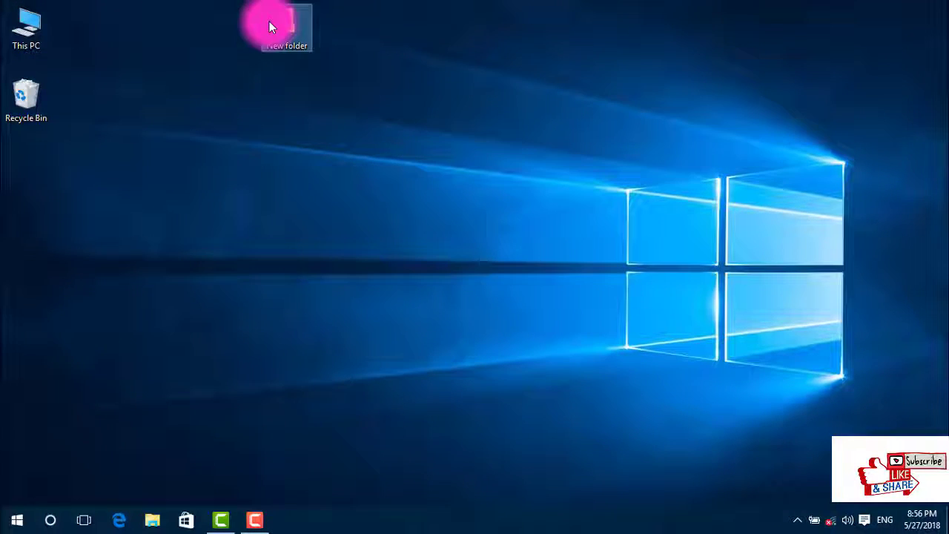
pyautogui.moveTo(349, 146); pyautogui.dragTo(236, 133)
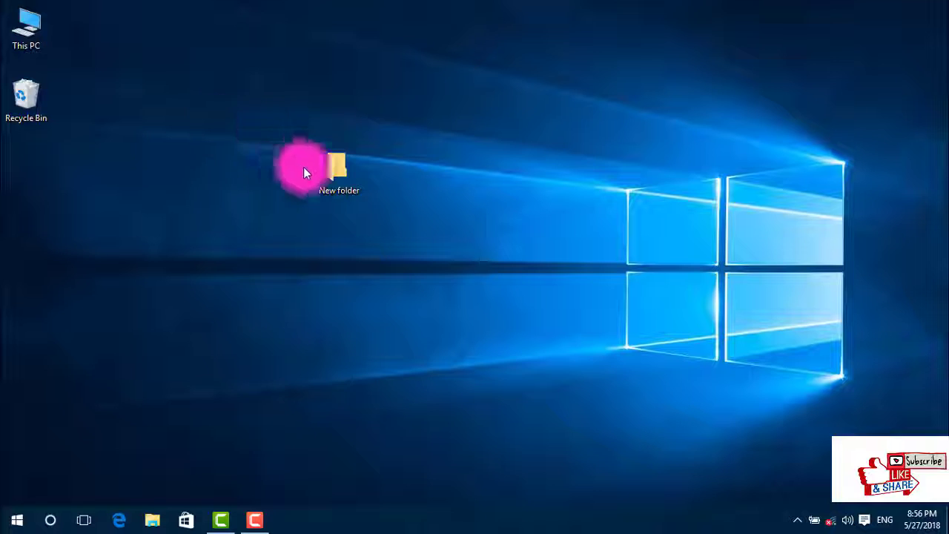
pyautogui.moveTo(349, 173); pyautogui.dragTo(281, 204)
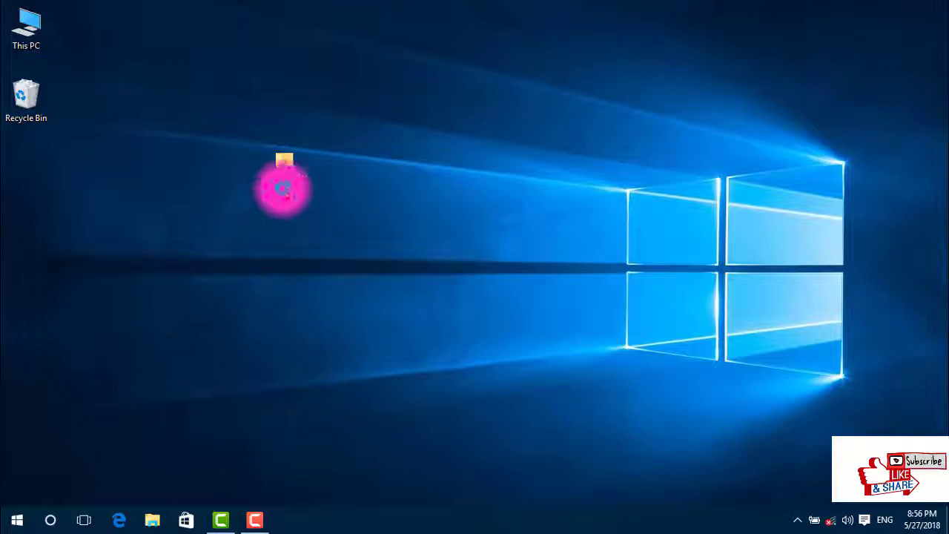
# Step: Set the Hidden attribute for New folder on the desktop in its properties
pyautogui.rightClick(281, 204)
pyautogui.click(287, 171)
pyautogui.rightClick(286, 172)
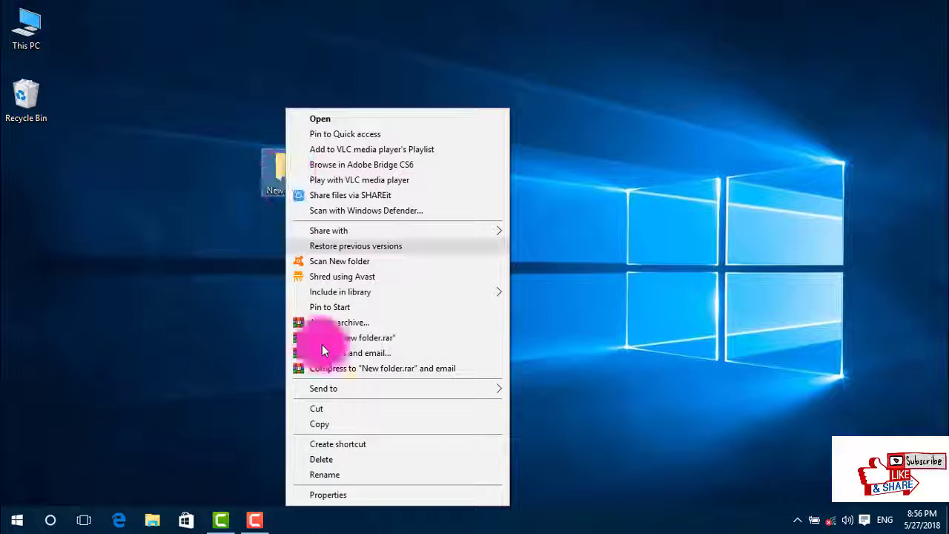
pyautogui.click(346, 495)
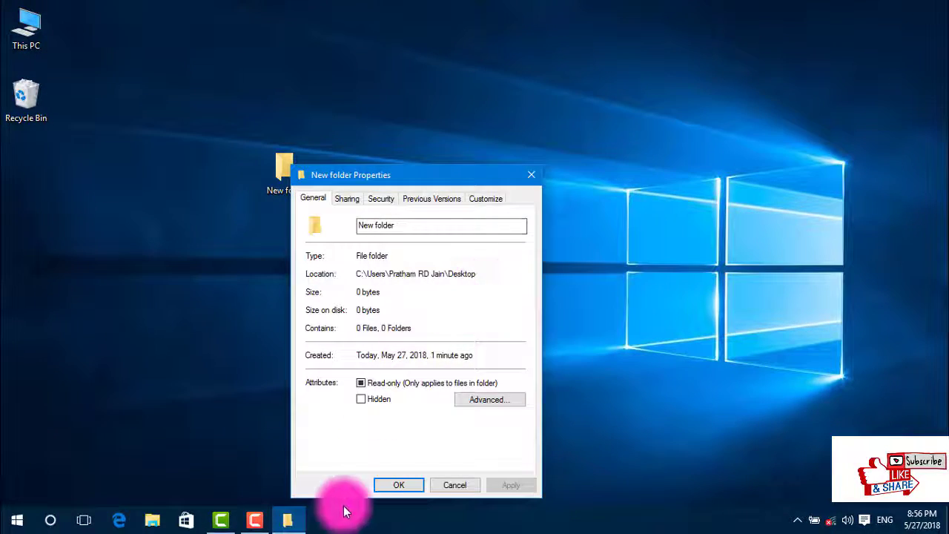
pyautogui.click(379, 398)
pyautogui.click(394, 483)
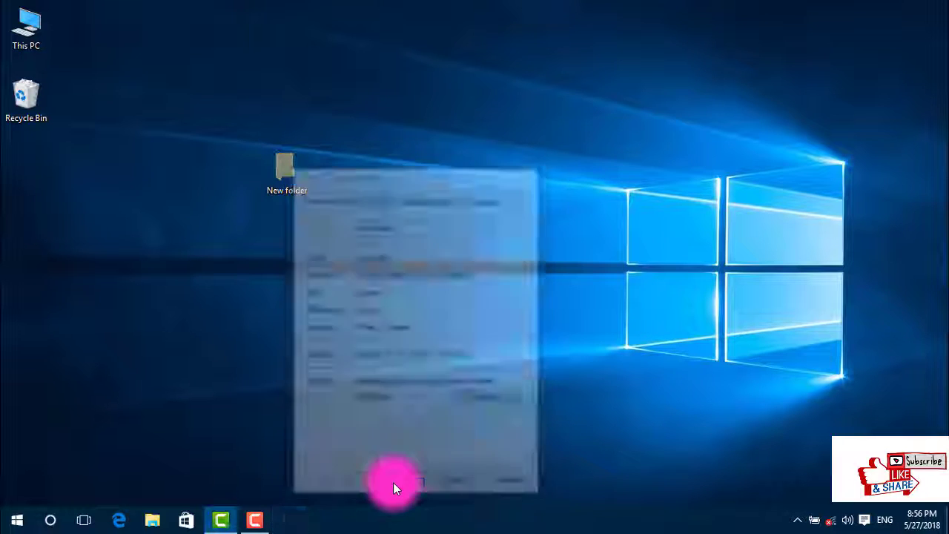
# Step: Refresh the Windows 10 desktop repeatedly after hiding New folder
pyautogui.rightClick(220, 146)
pyautogui.click(273, 193)
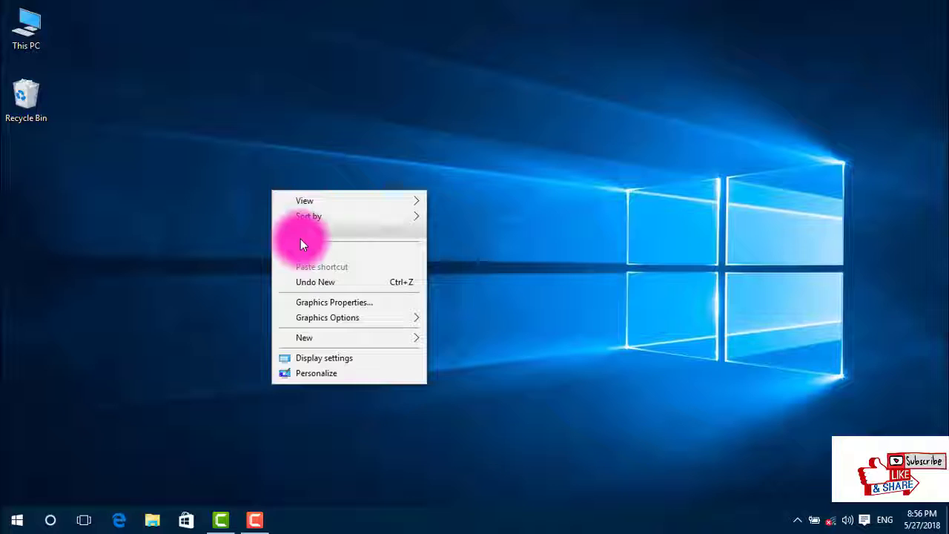
pyautogui.click(300, 237)
pyautogui.rightClick(300, 239)
pyautogui.click(345, 277)
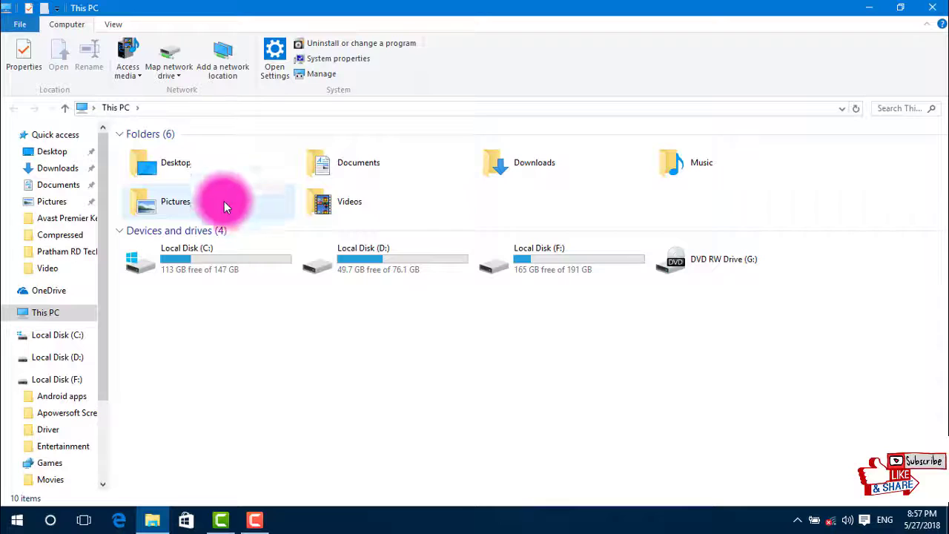
# Step: Open Local Disk (D:) and create a folder there, keeping the default name New folder
pyautogui.doubleClick(397, 263)
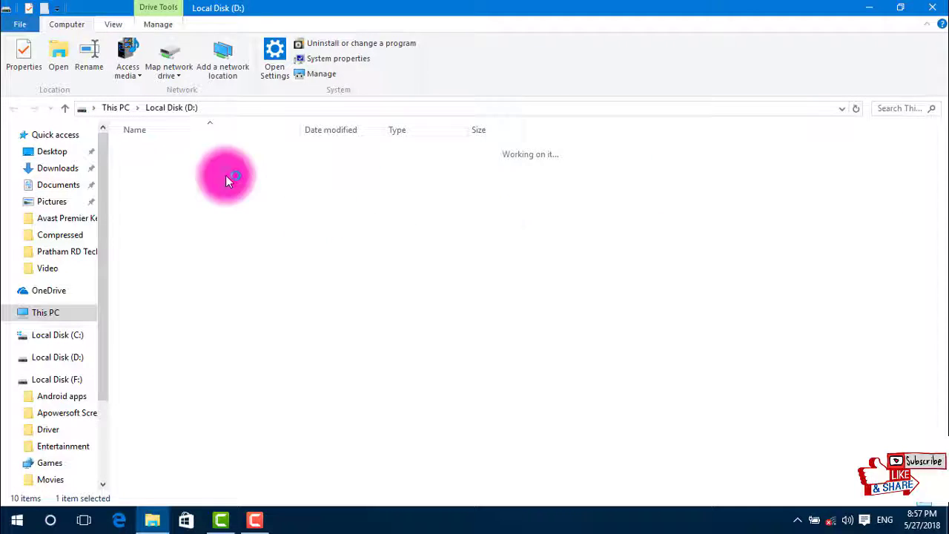
pyautogui.rightClick(206, 285)
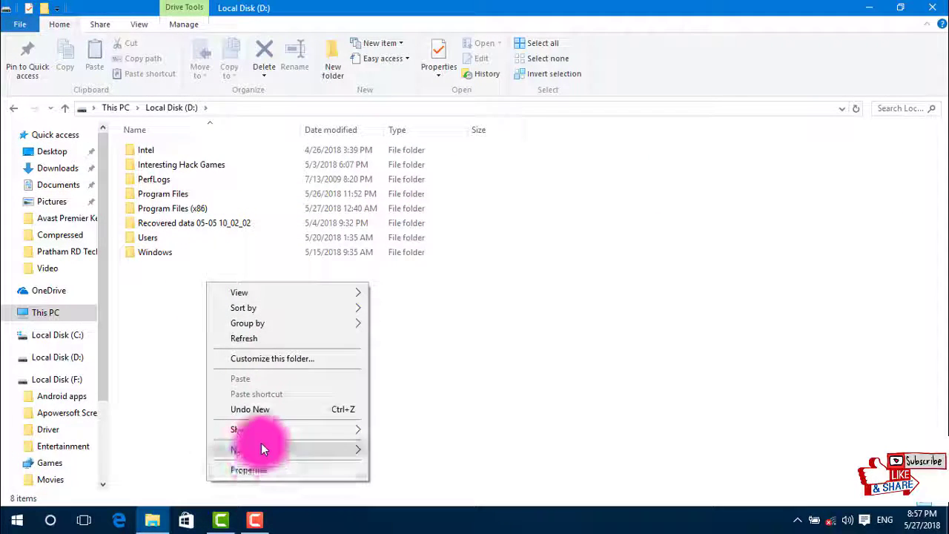
pyautogui.moveTo(287, 448)
pyautogui.click(399, 453)
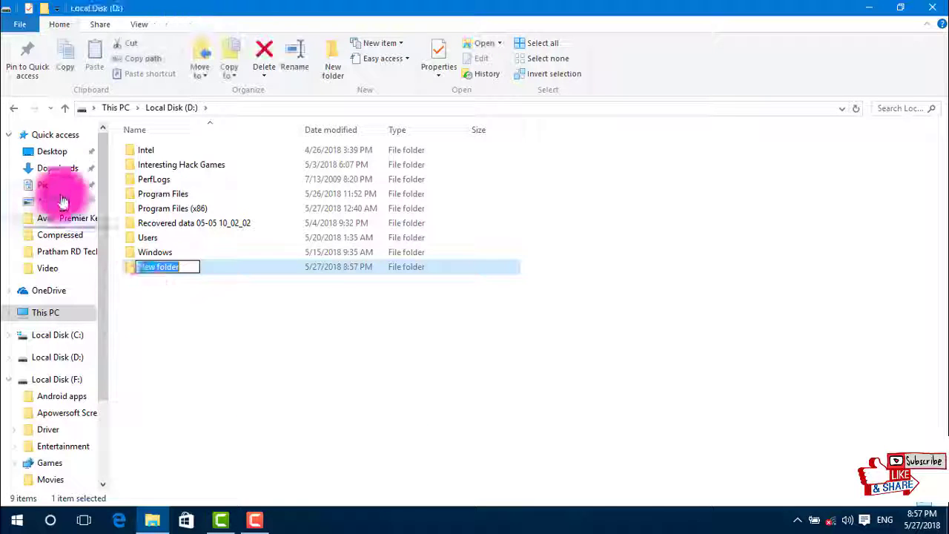
pyautogui.click(217, 325)
pyautogui.click(203, 272)
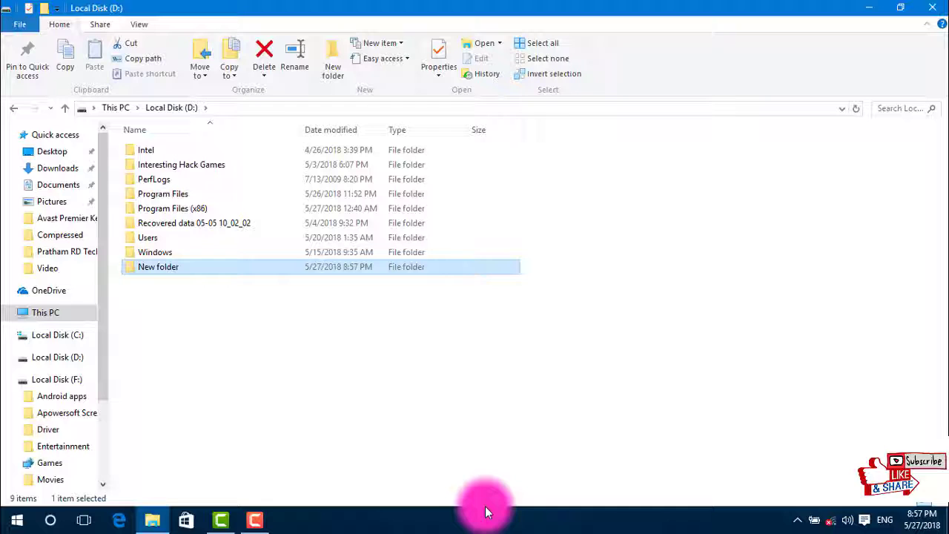
# Step: Hide the selected New folder in Local Disk (D:) and turn on the display of hidden items
pyautogui.click(139, 23)
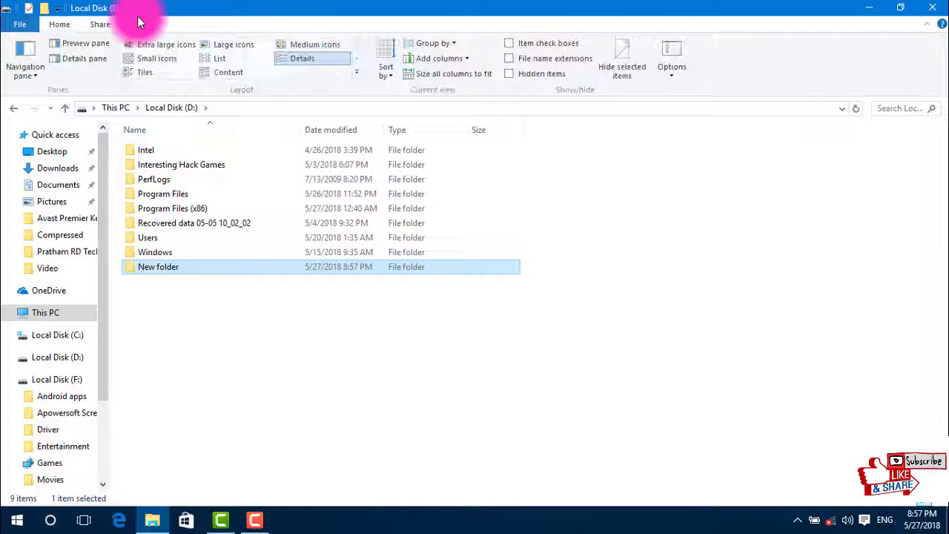
pyautogui.doubleClick(138, 21)
pyautogui.click(145, 24)
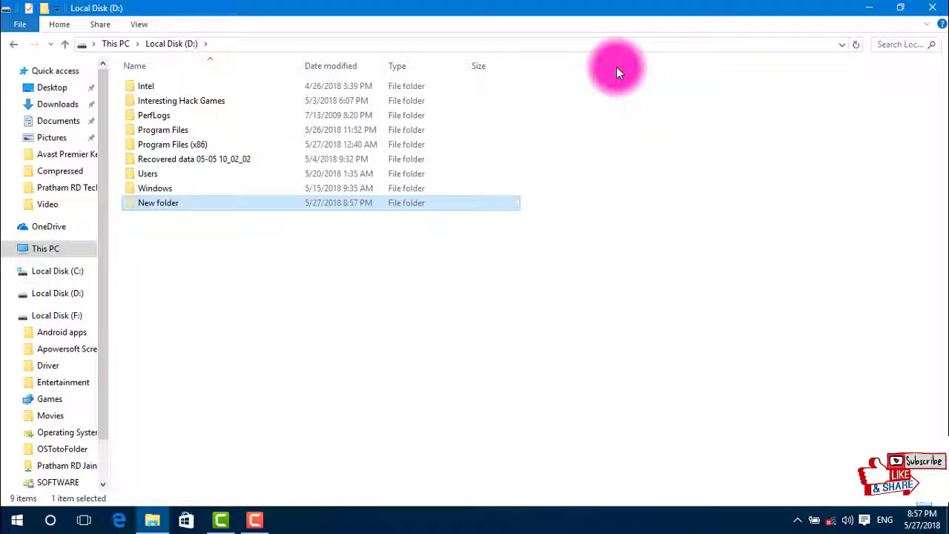
pyautogui.click(127, 24)
pyautogui.click(523, 70)
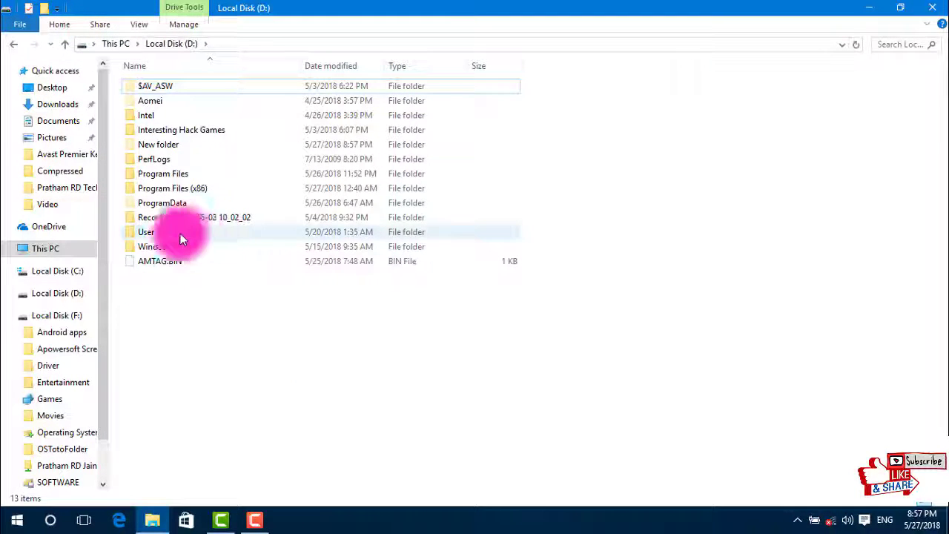
# Step: Unhide New folder in Local Disk (D:) and close the drive window
pyautogui.click(169, 145)
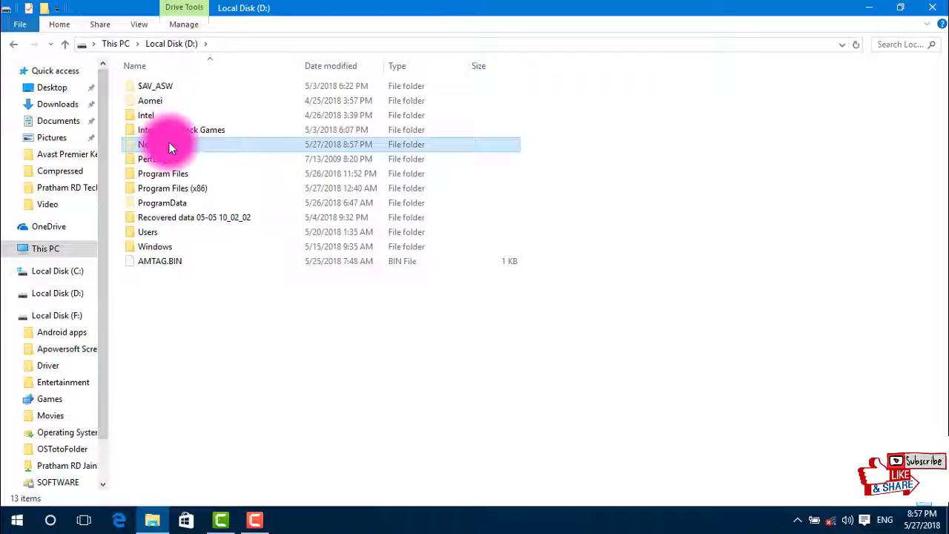
pyautogui.click(130, 23)
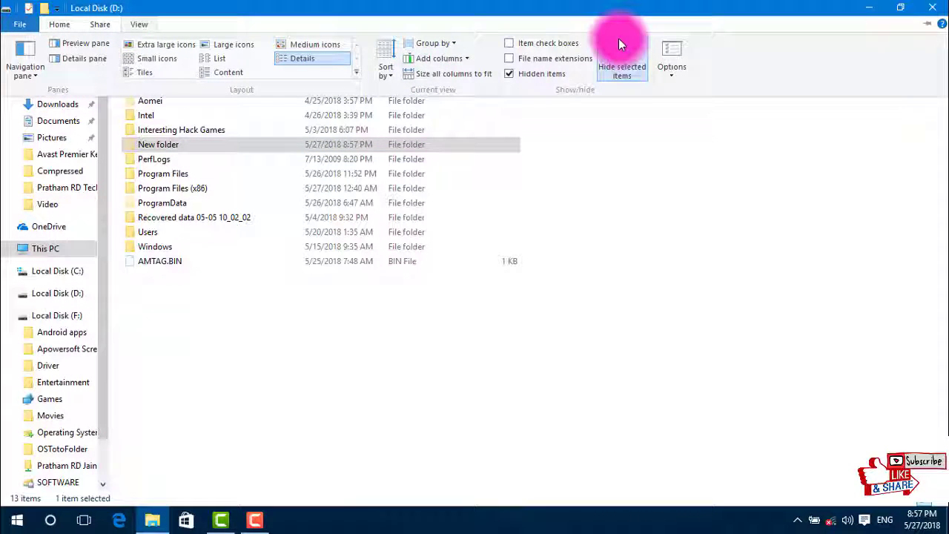
pyautogui.click(621, 71)
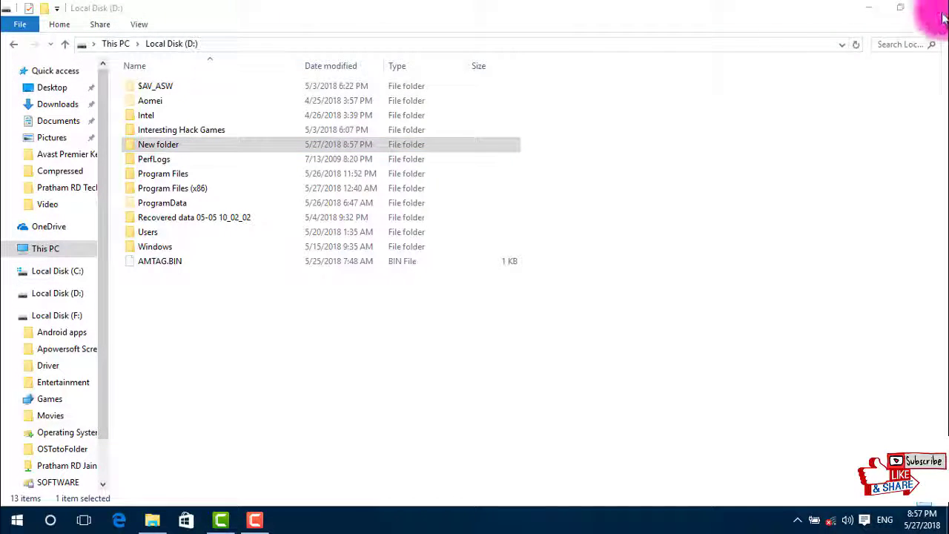
pyautogui.click(939, 6)
# Step: Clear the Hidden attribute of New folder on the desktop in its properties
pyautogui.moveTo(172, 232); pyautogui.dragTo(227, 214)
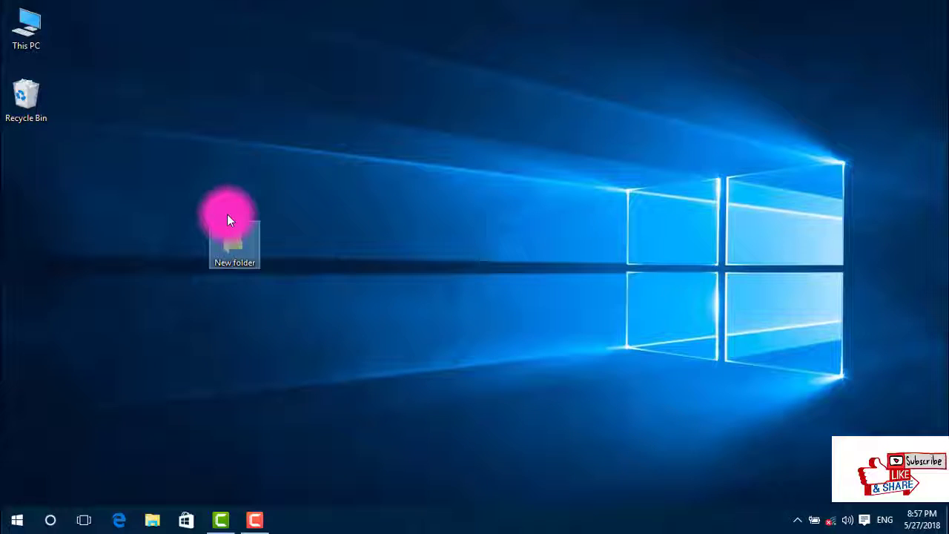
pyautogui.rightClick(229, 235)
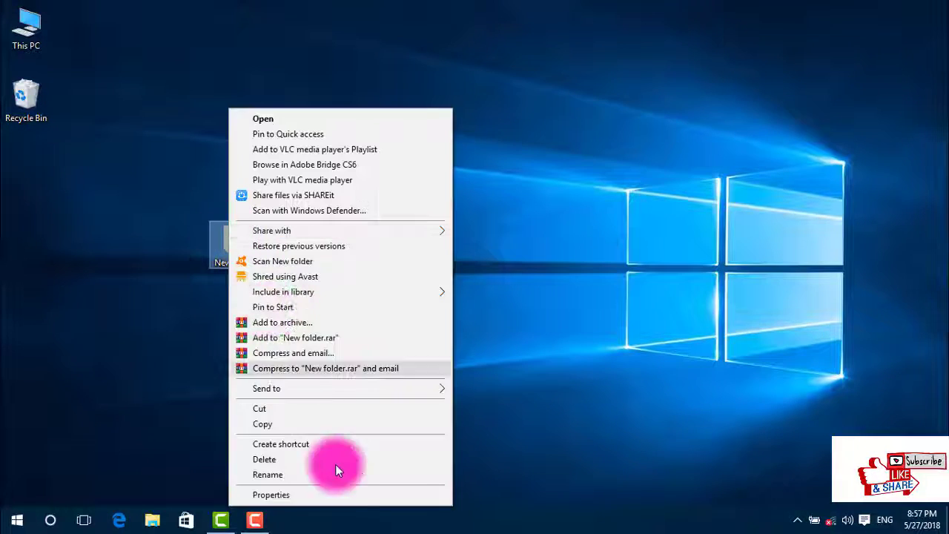
pyautogui.click(349, 497)
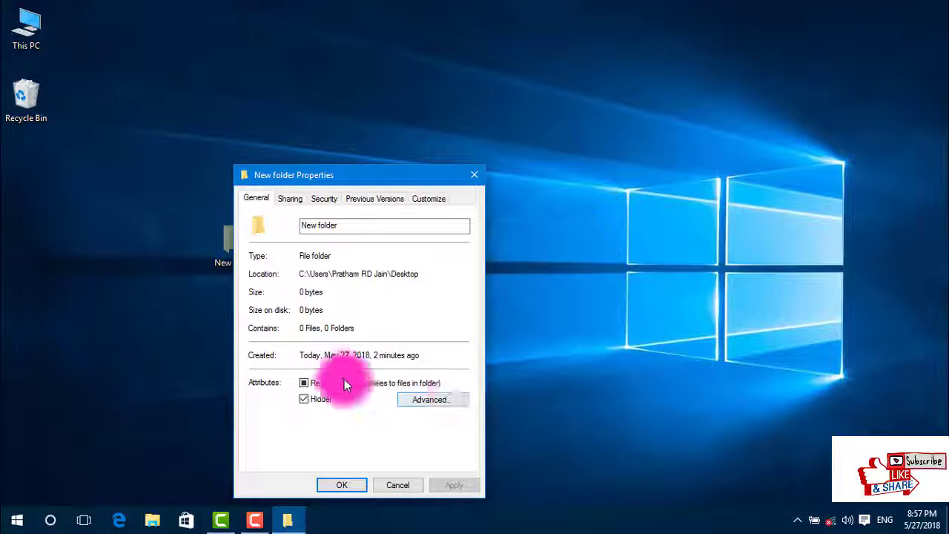
pyautogui.click(315, 398)
pyautogui.click(347, 484)
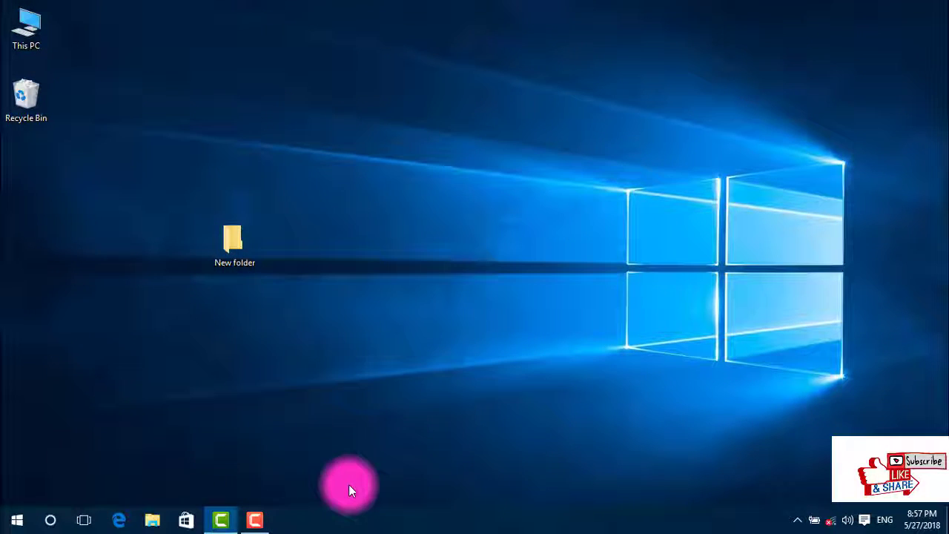
# Step: Refresh the desktop several times to check New folder after unhiding it
pyautogui.rightClick(323, 146)
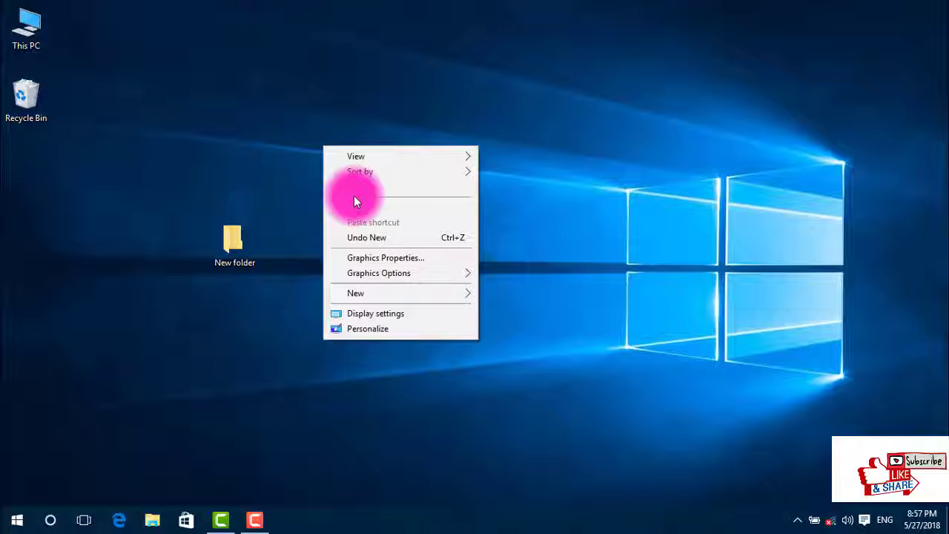
pyautogui.click(355, 187)
pyautogui.rightClick(355, 186)
pyautogui.click(380, 225)
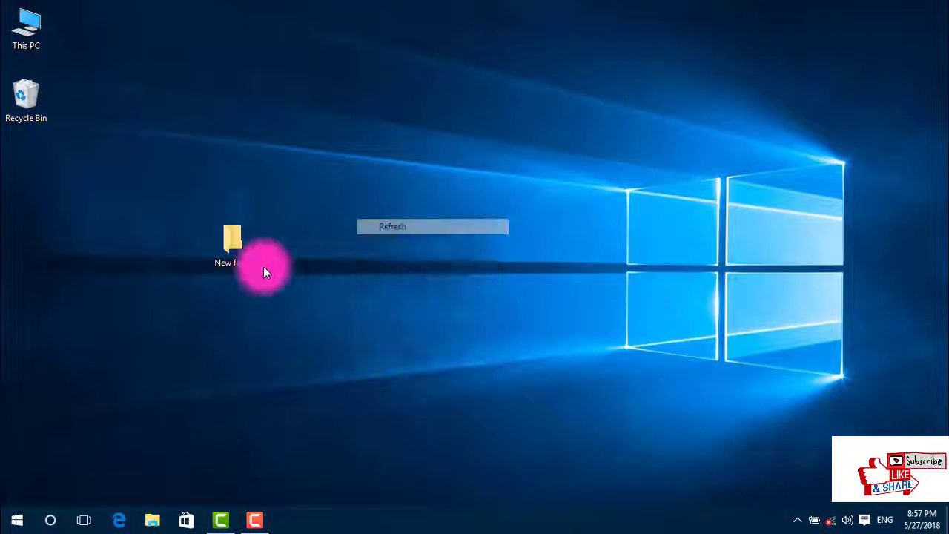
pyautogui.moveTo(152, 152); pyautogui.dragTo(313, 308)
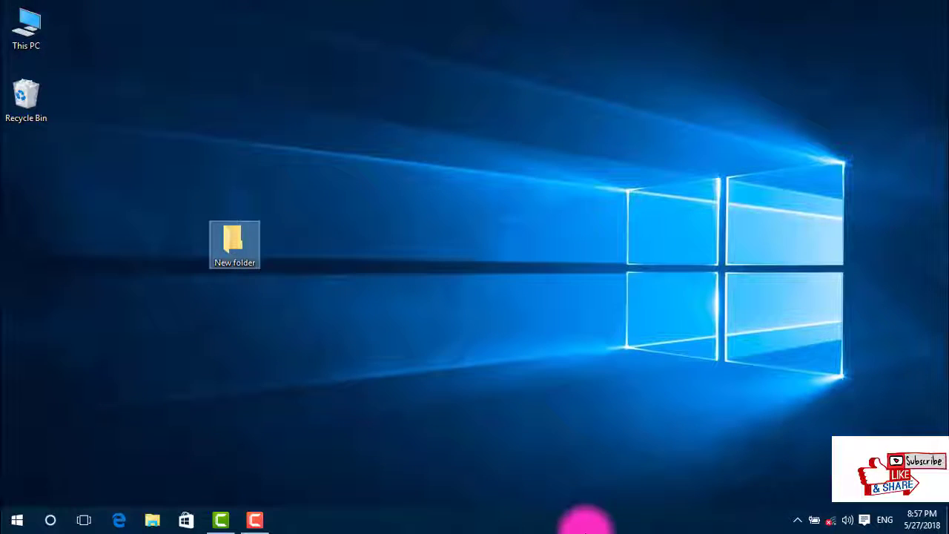
pyautogui.rightClick(269, 102)
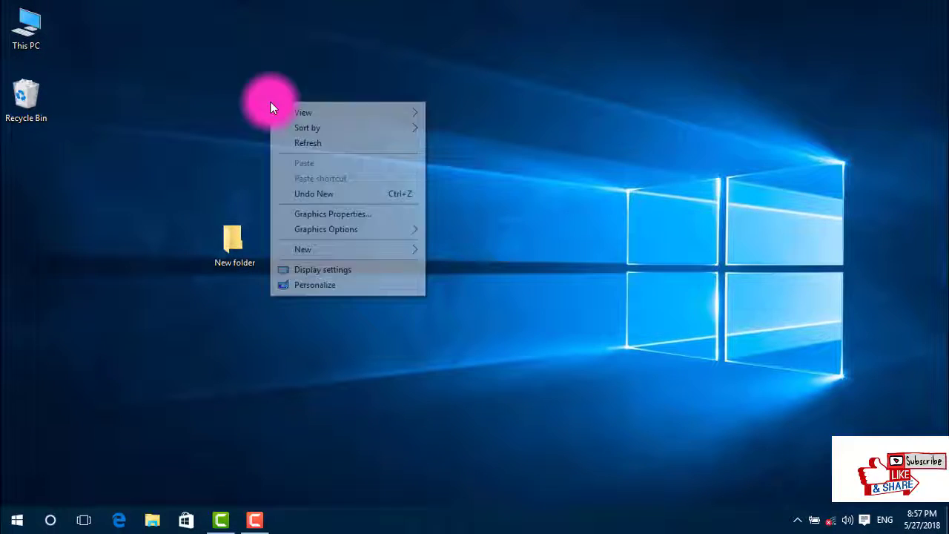
pyautogui.click(297, 141)
pyautogui.rightClick(298, 141)
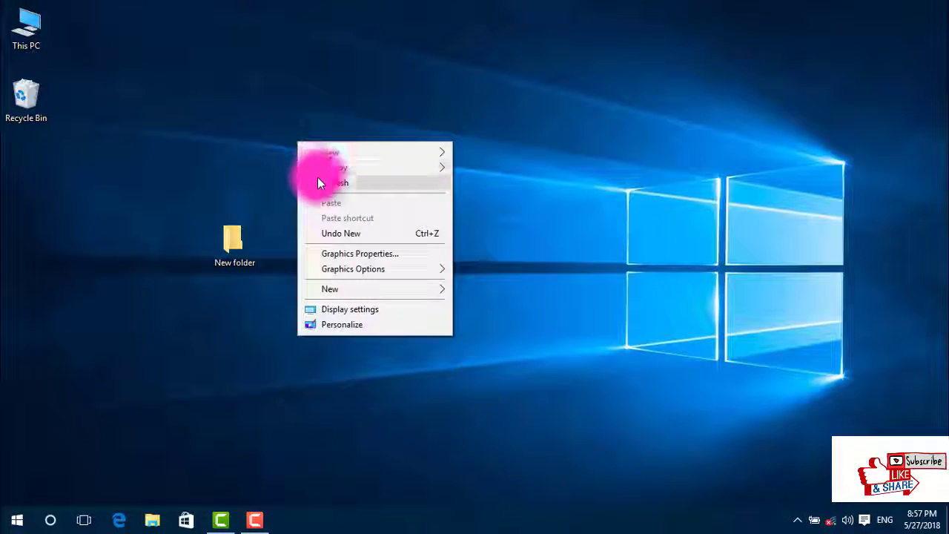
pyautogui.click(317, 178)
pyautogui.rightClick(317, 179)
pyautogui.click(360, 225)
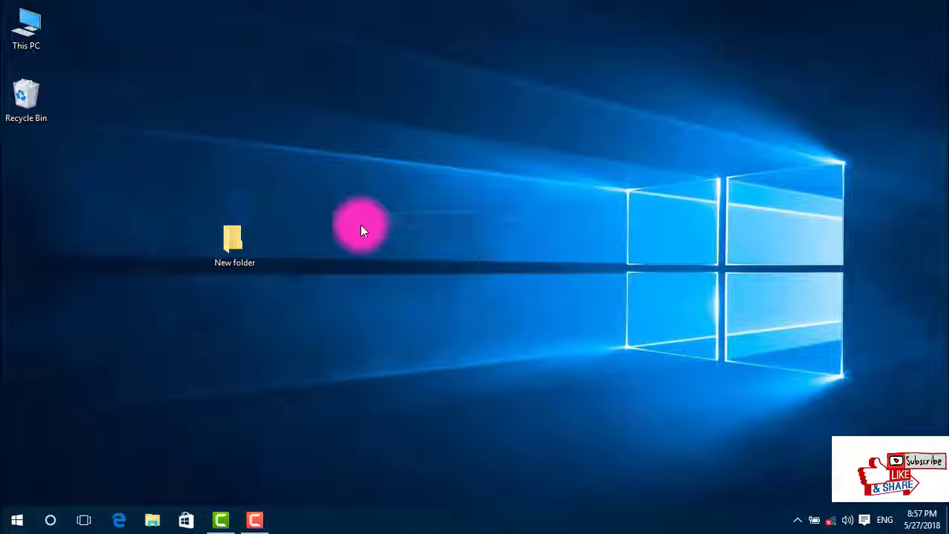